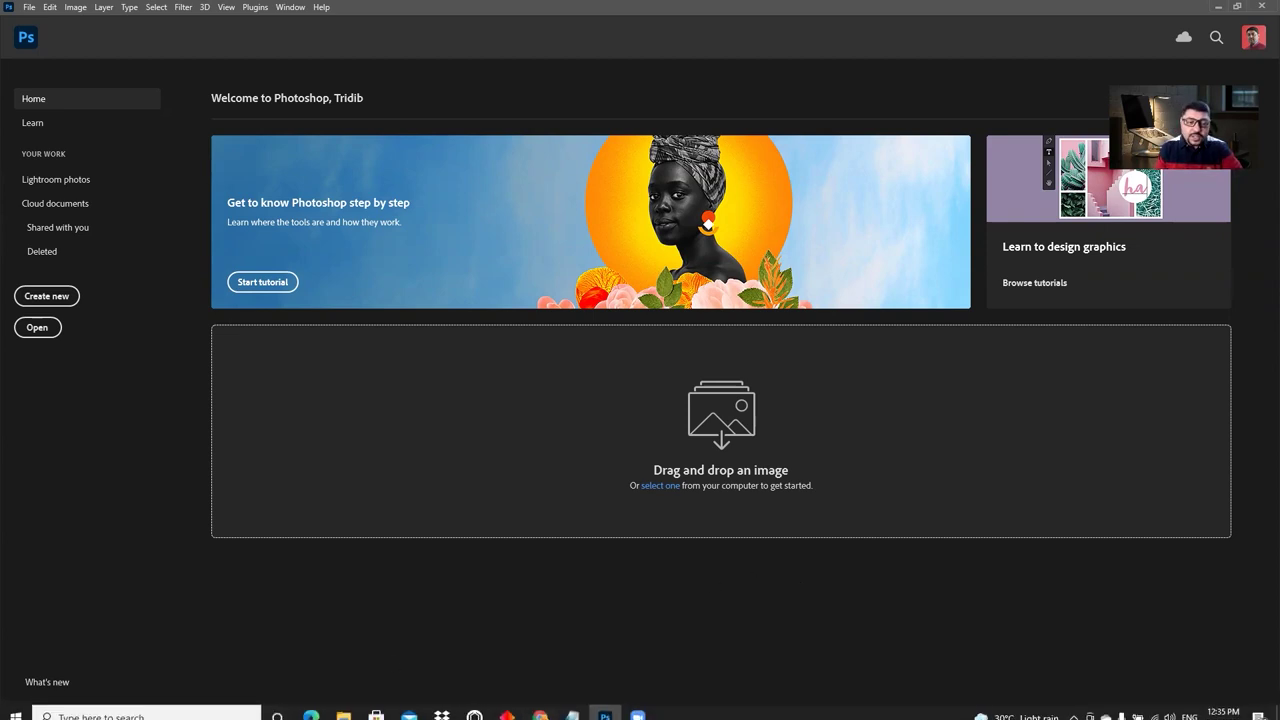
Step: Drag pexels-pixabay-276064.jpg from the HowtoColorize folder into Photoshop to open it
click(343, 707)
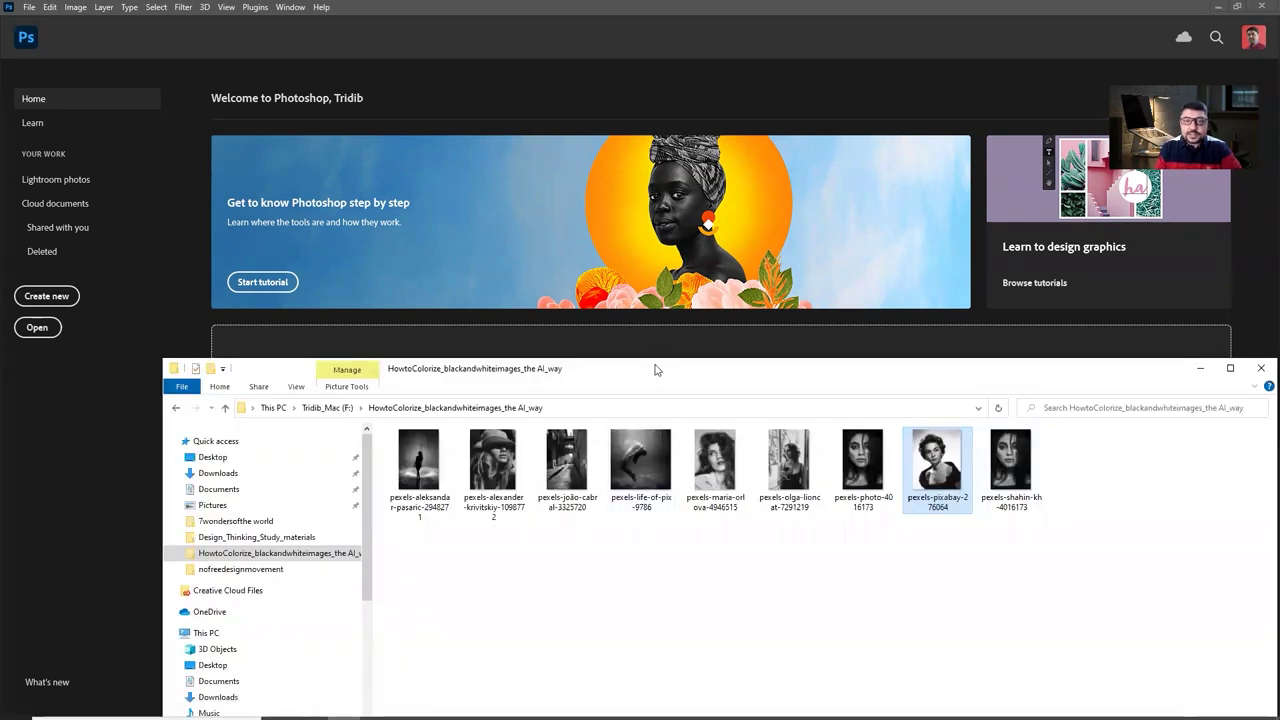
drag(654, 368, 629, 175)
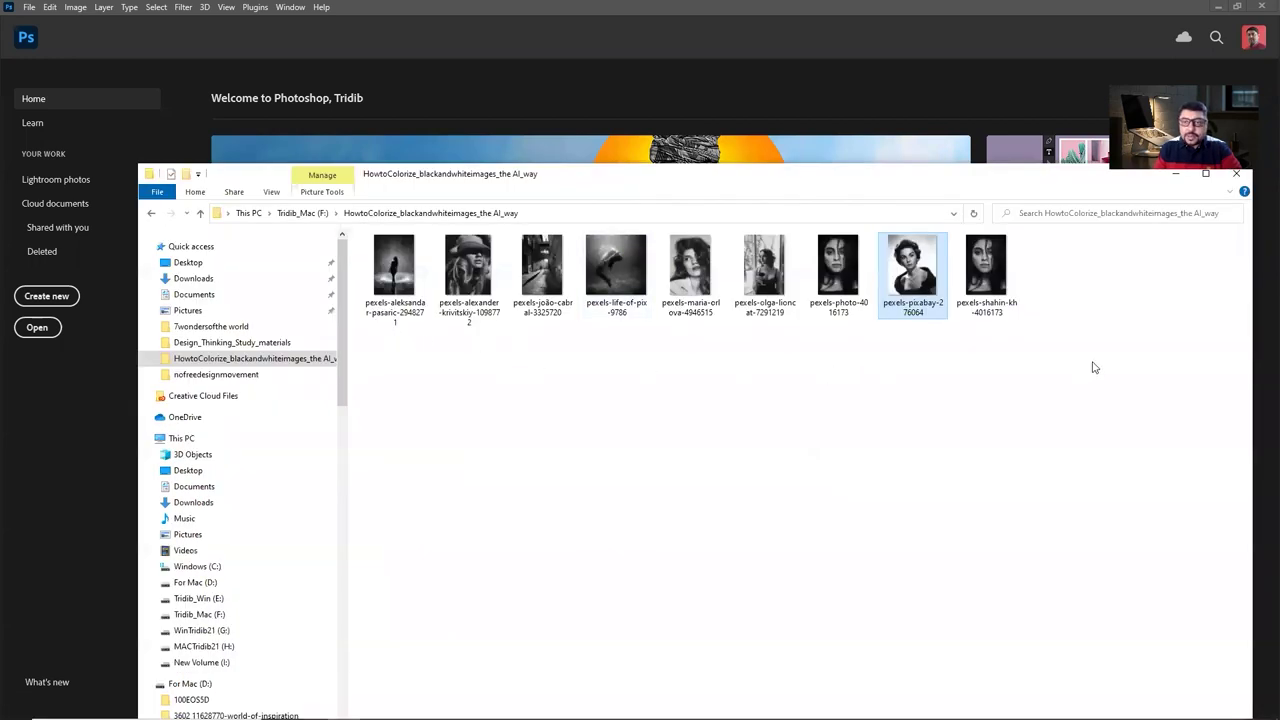
drag(1093, 364, 372, 243)
click(546, 474)
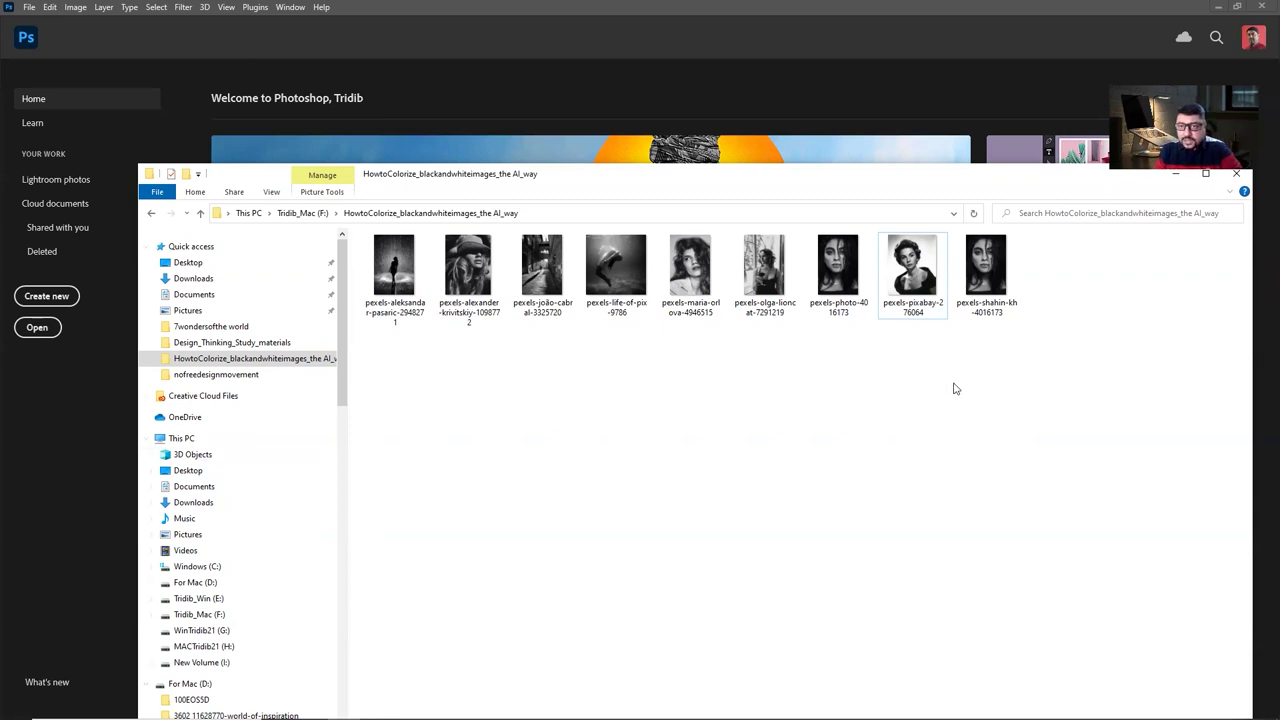
drag(913, 264, 797, 136)
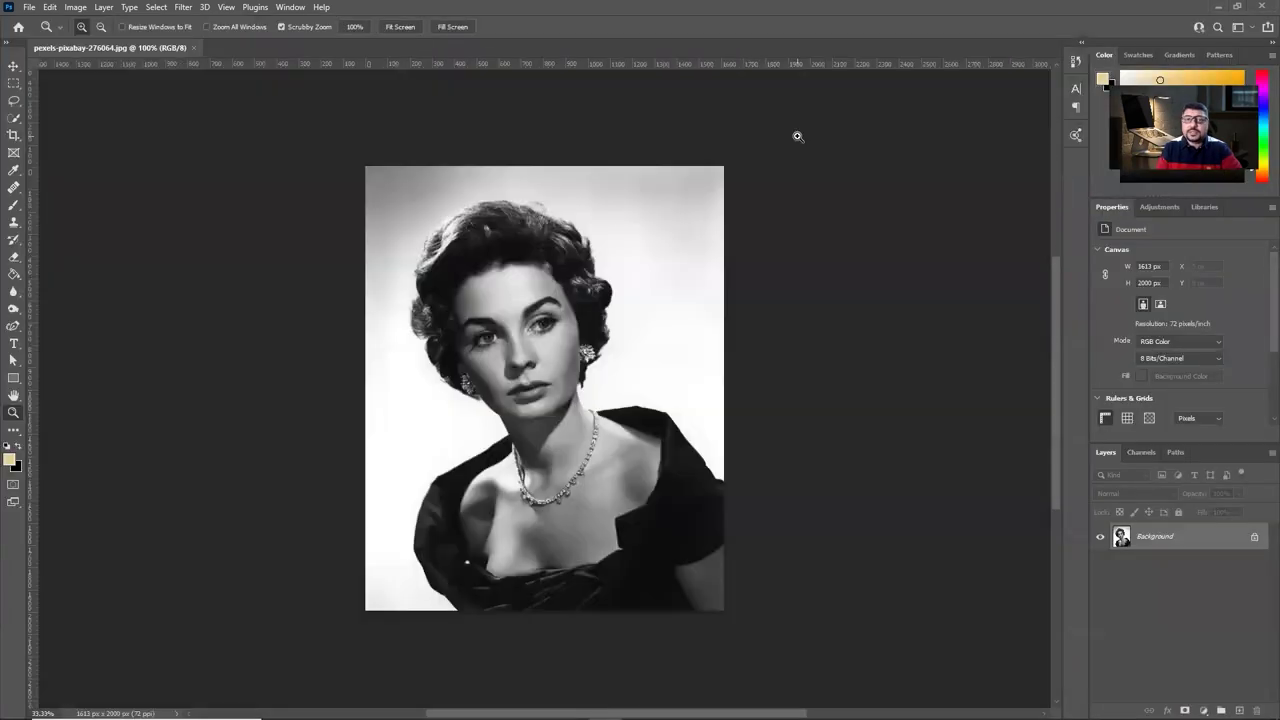
Step: Zoom the portrait to 50% and bring up the Filter menu
click(562, 391)
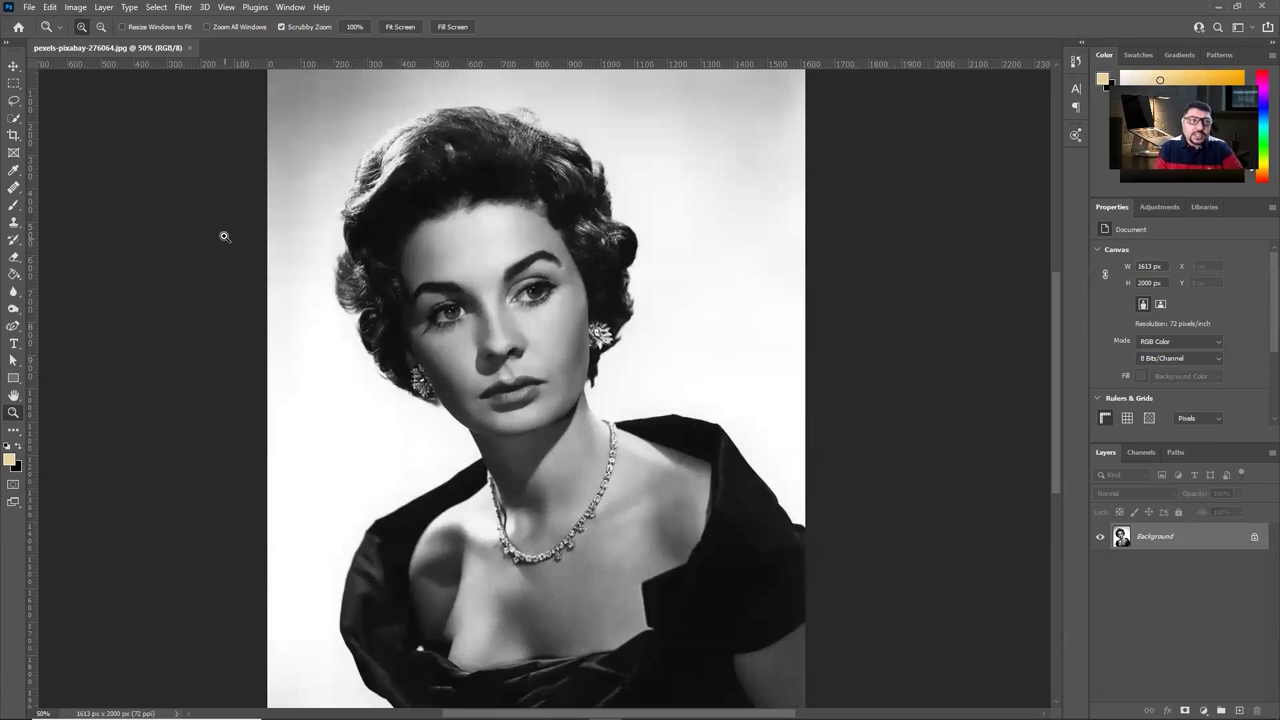
click(184, 8)
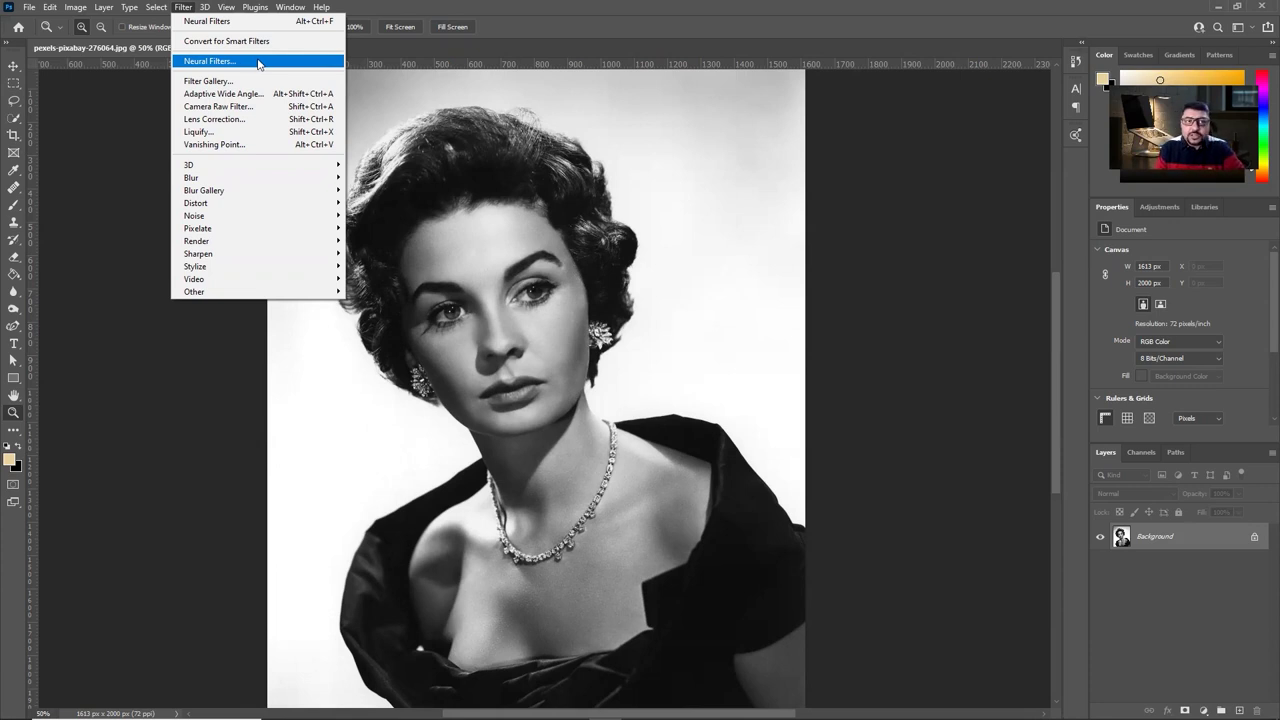
Step: Choose Filter > Neural Filters… for the black-and-white portrait
click(258, 62)
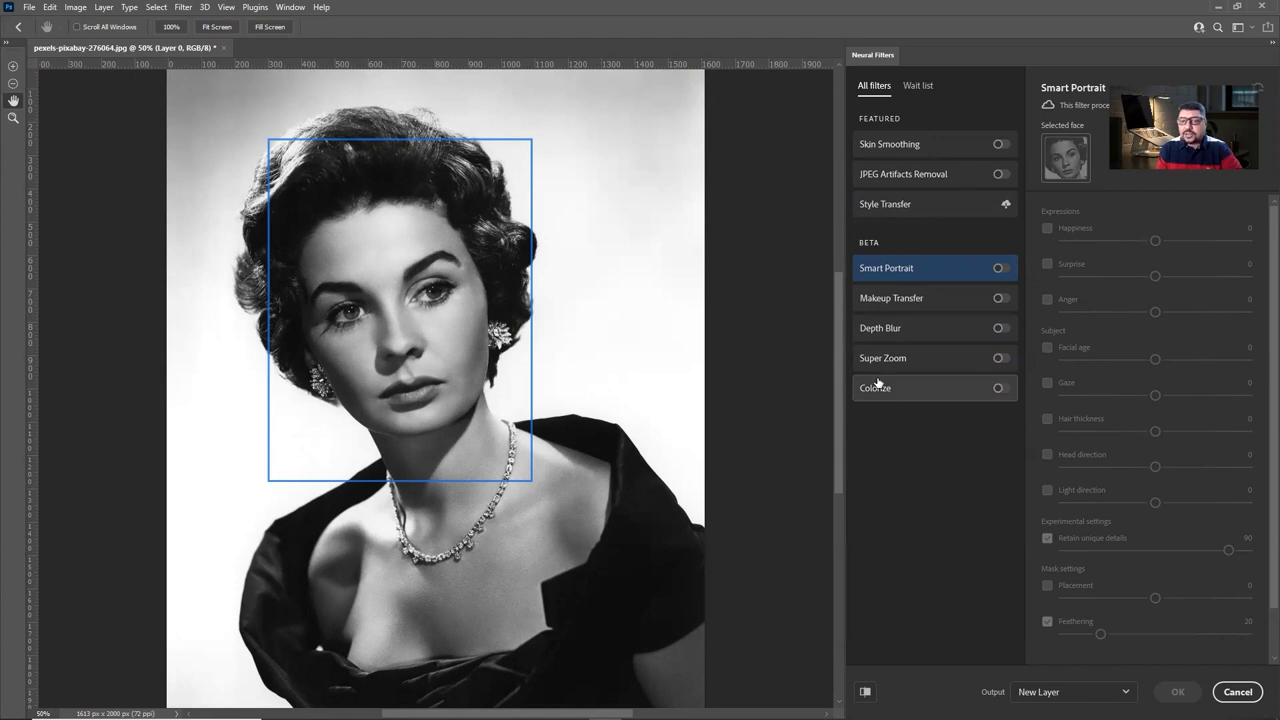
Step: Switch on the Colorize filter under Beta to preview the portrait in colour
click(1000, 389)
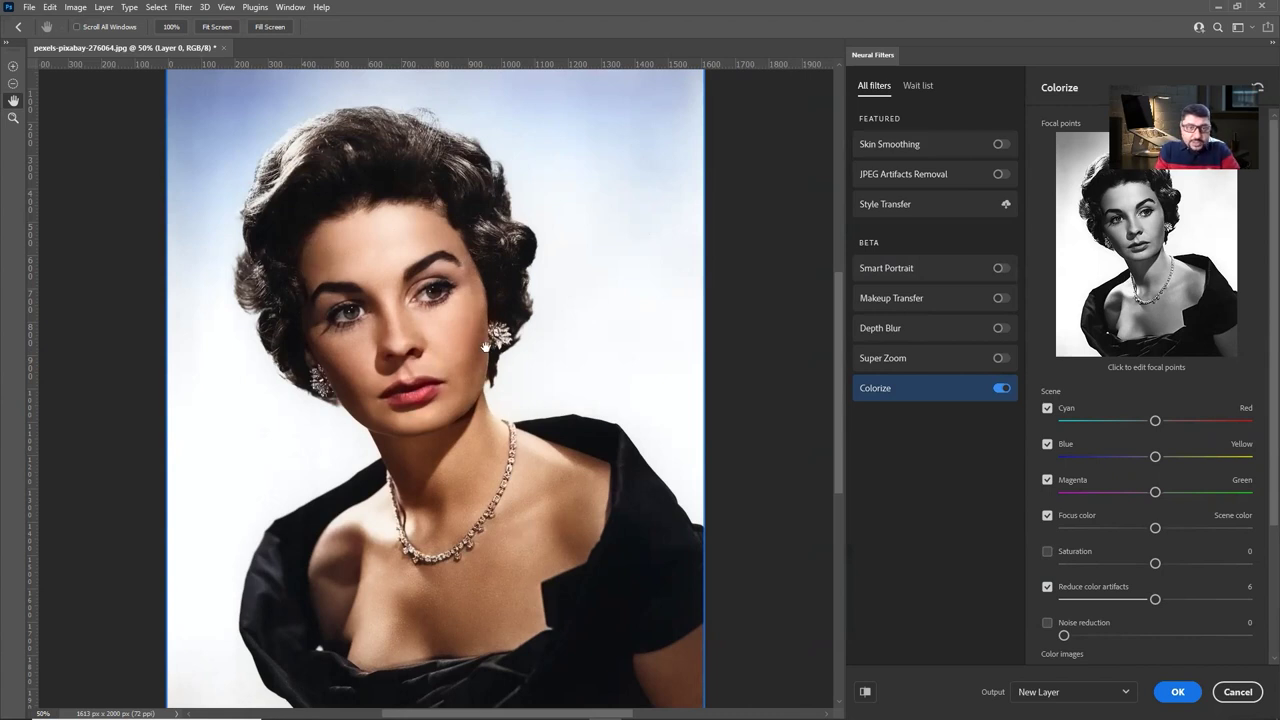
scroll(485, 347, up, 4)
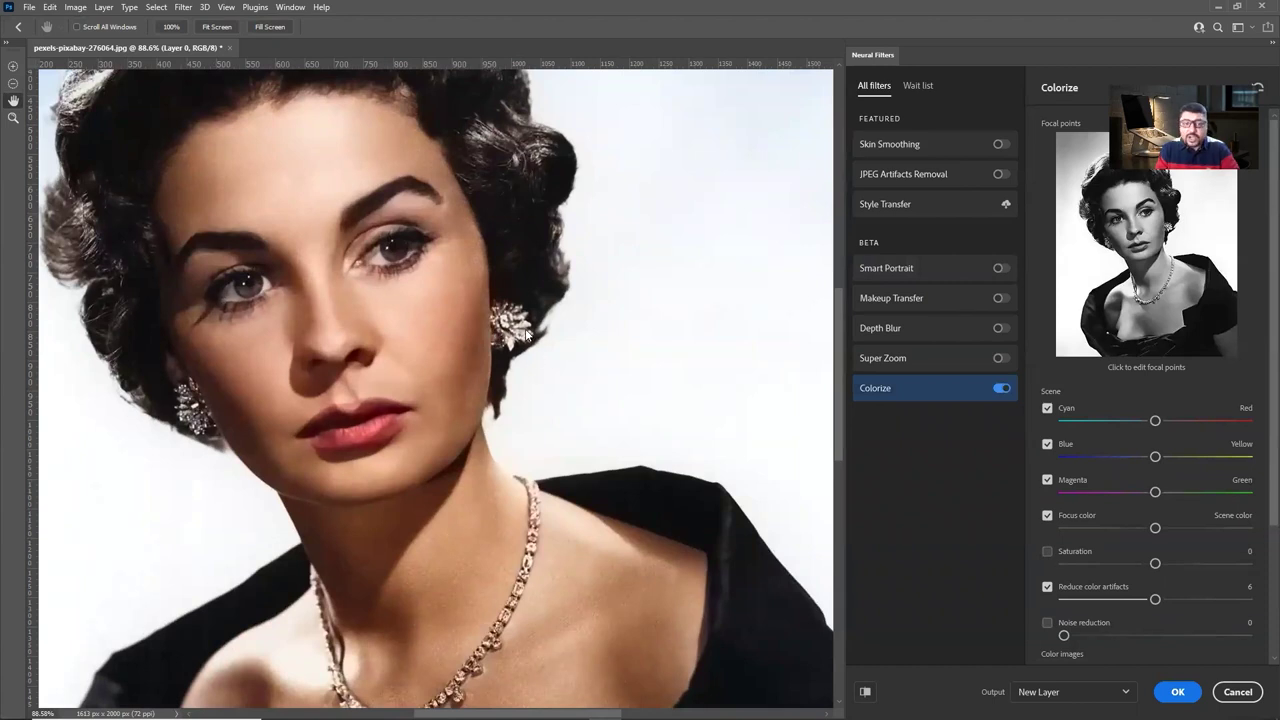
alt+click(540, 531)
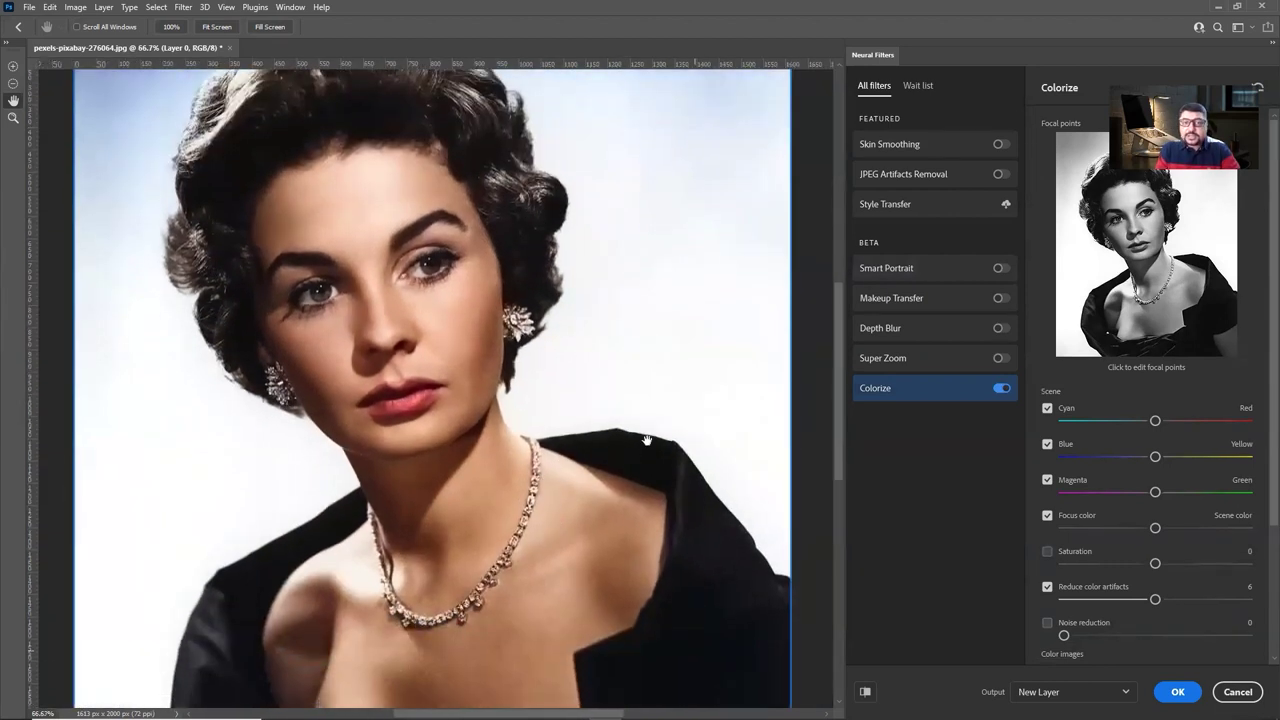
scroll(648, 451, down, 1)
scroll(648, 451, down, 1)
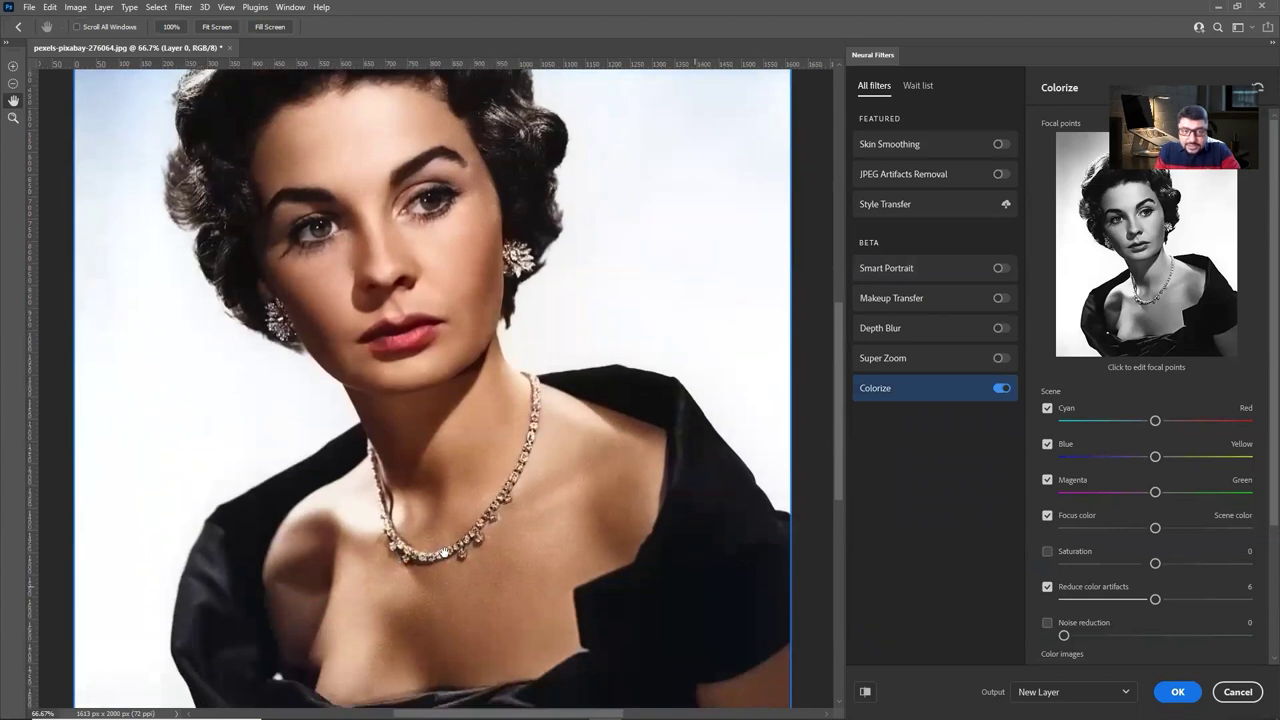
scroll(684, 383, down, 3)
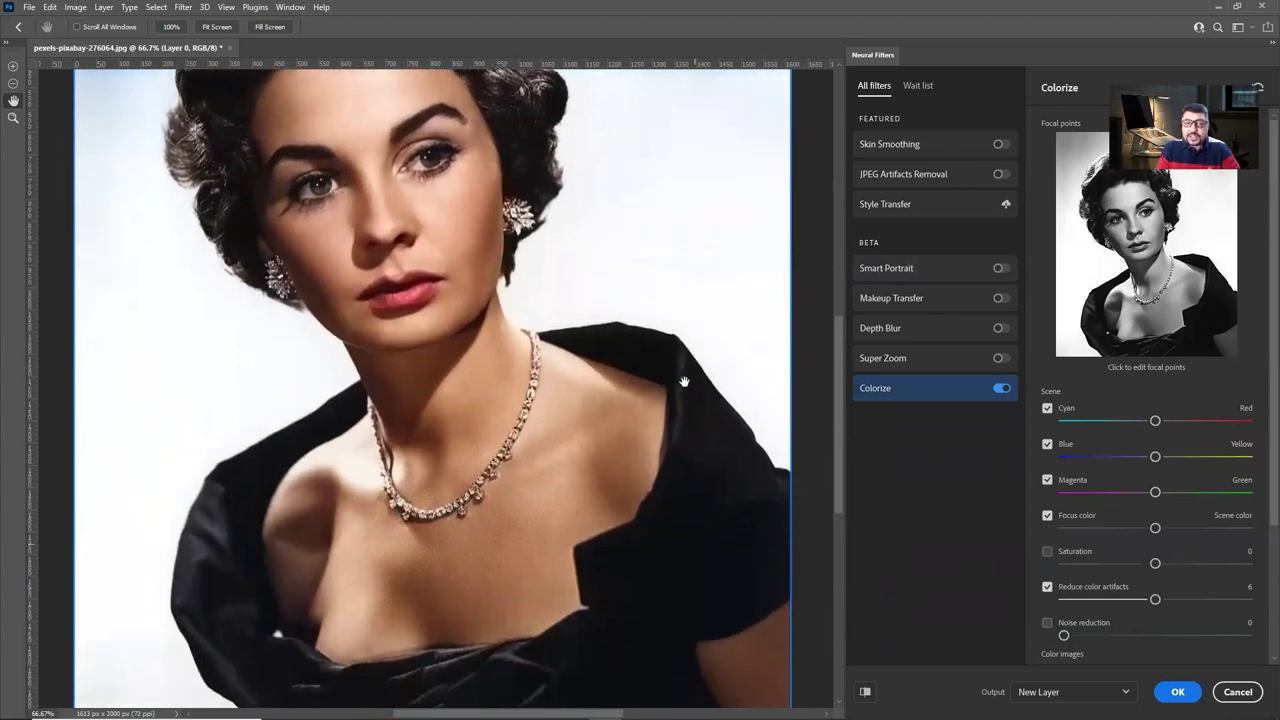
scroll(684, 383, down, 1)
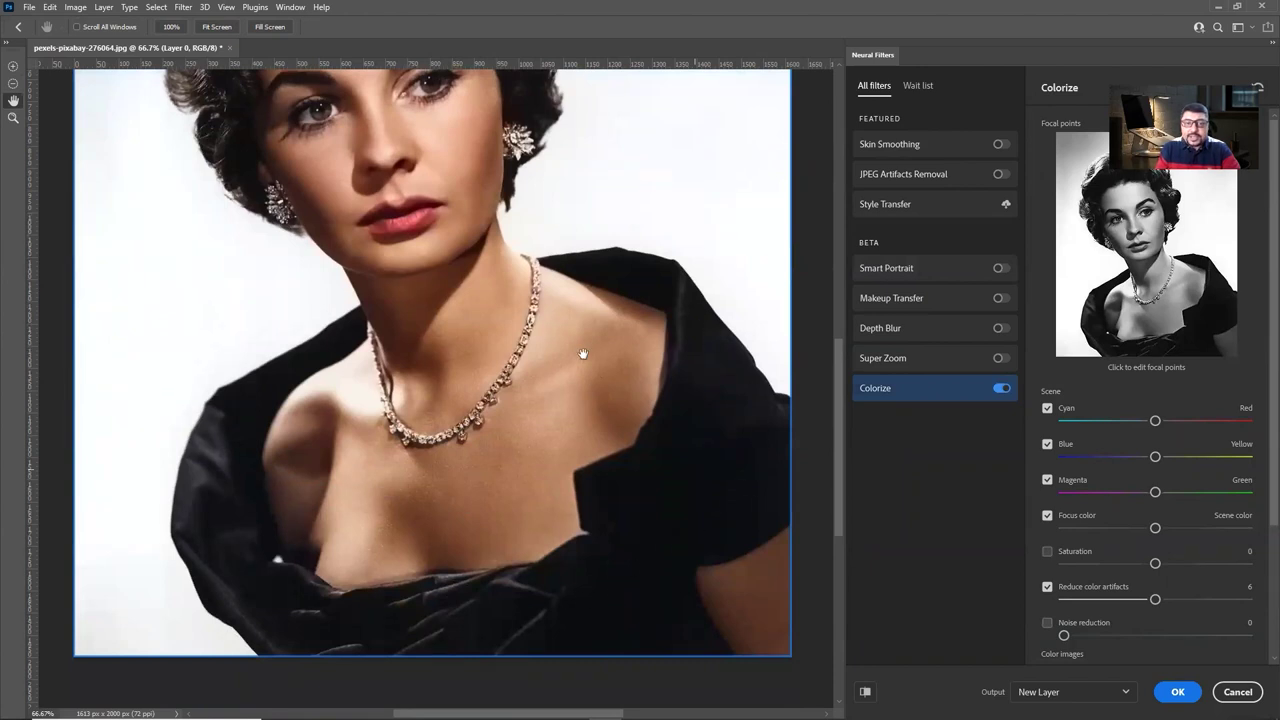
drag(581, 352, 606, 514)
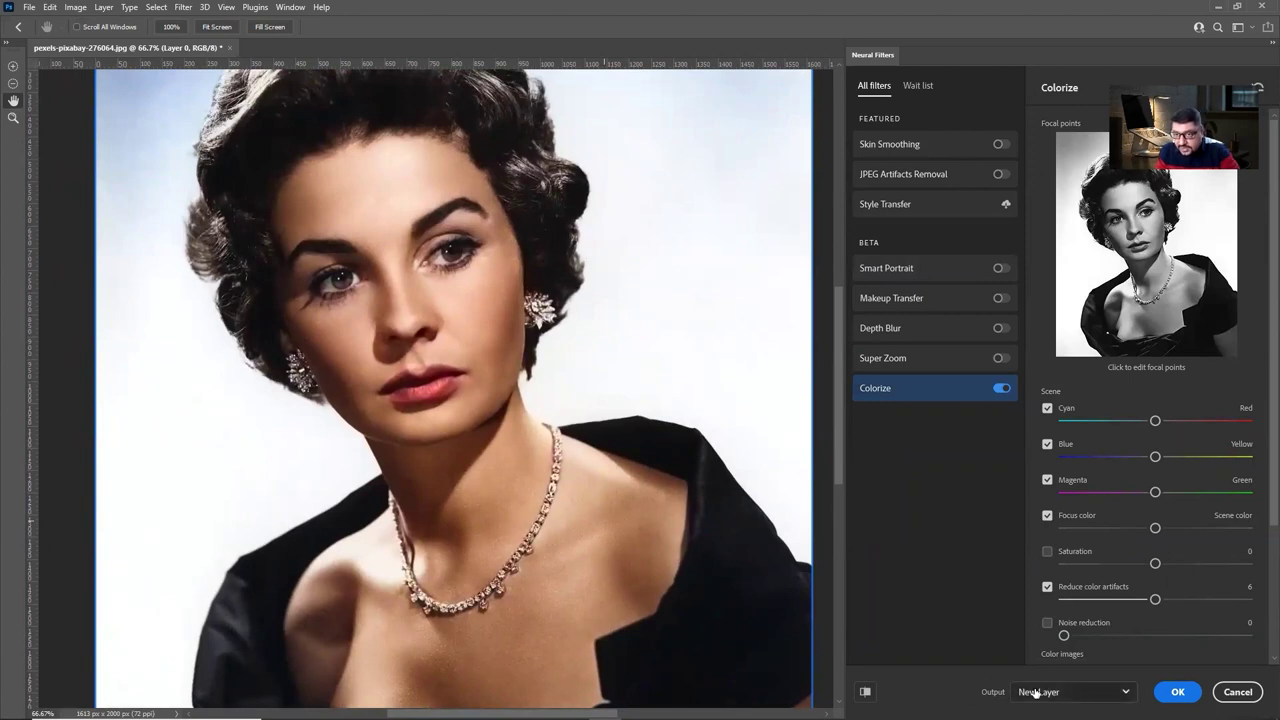
Step: Output Colorize to a new layer, toggle Layer 1 to compare, then close without saving
click(1177, 692)
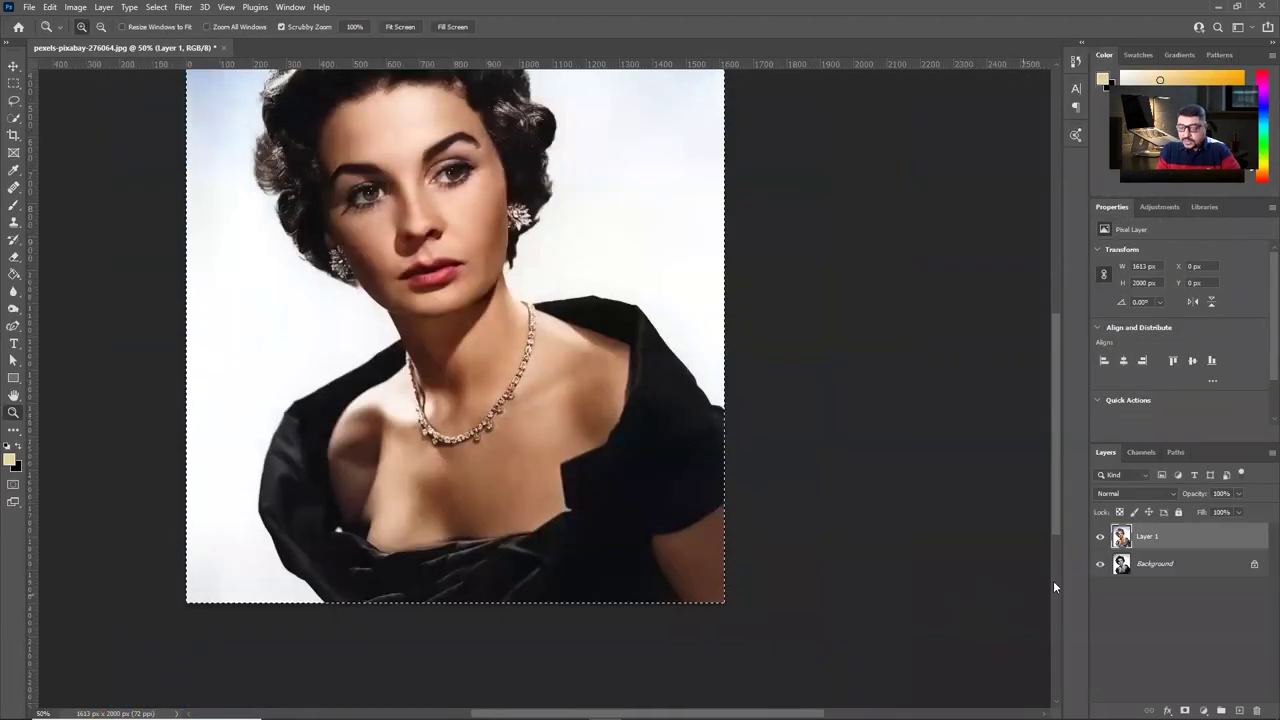
click(1100, 537)
click(1100, 537)
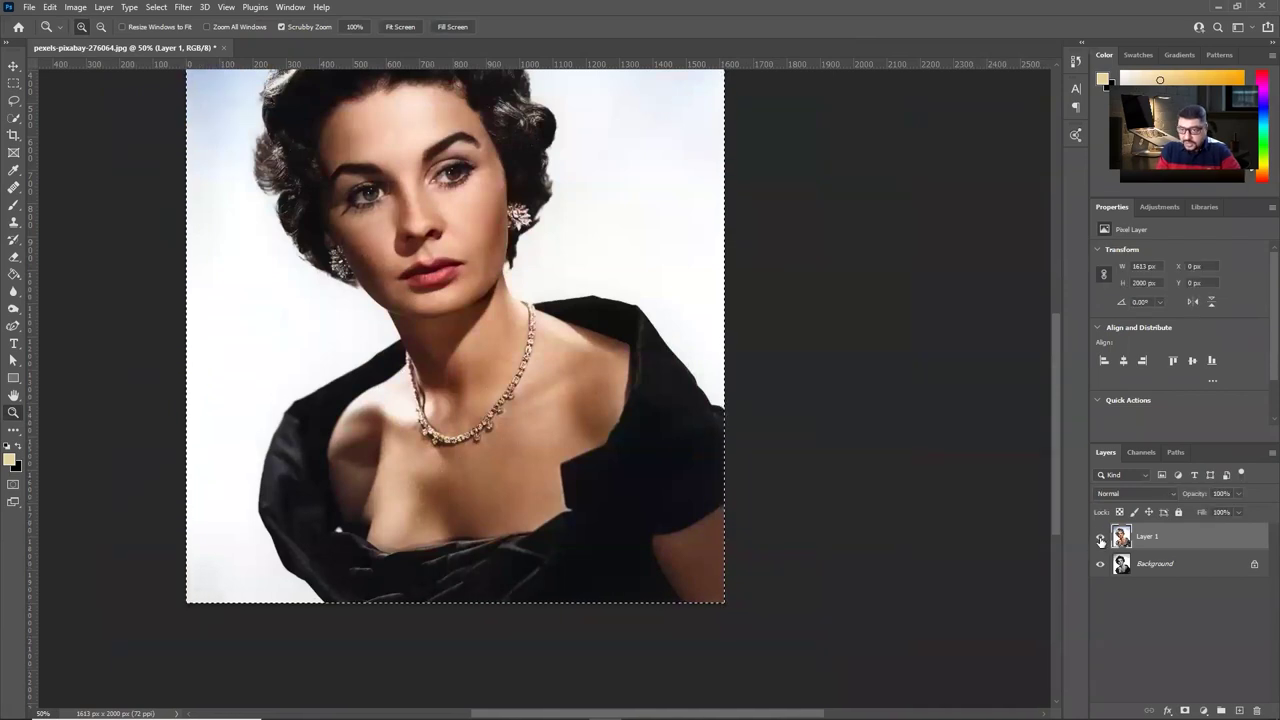
click(1100, 537)
click(1100, 537)
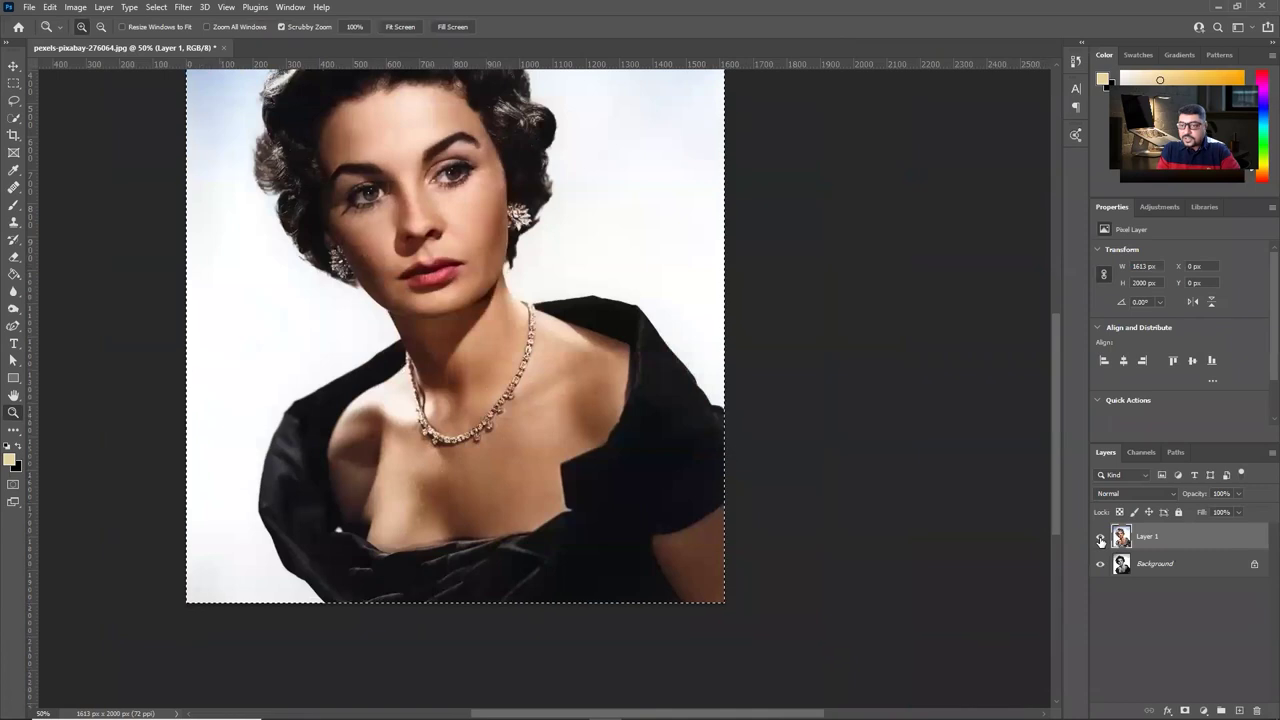
click(1100, 537)
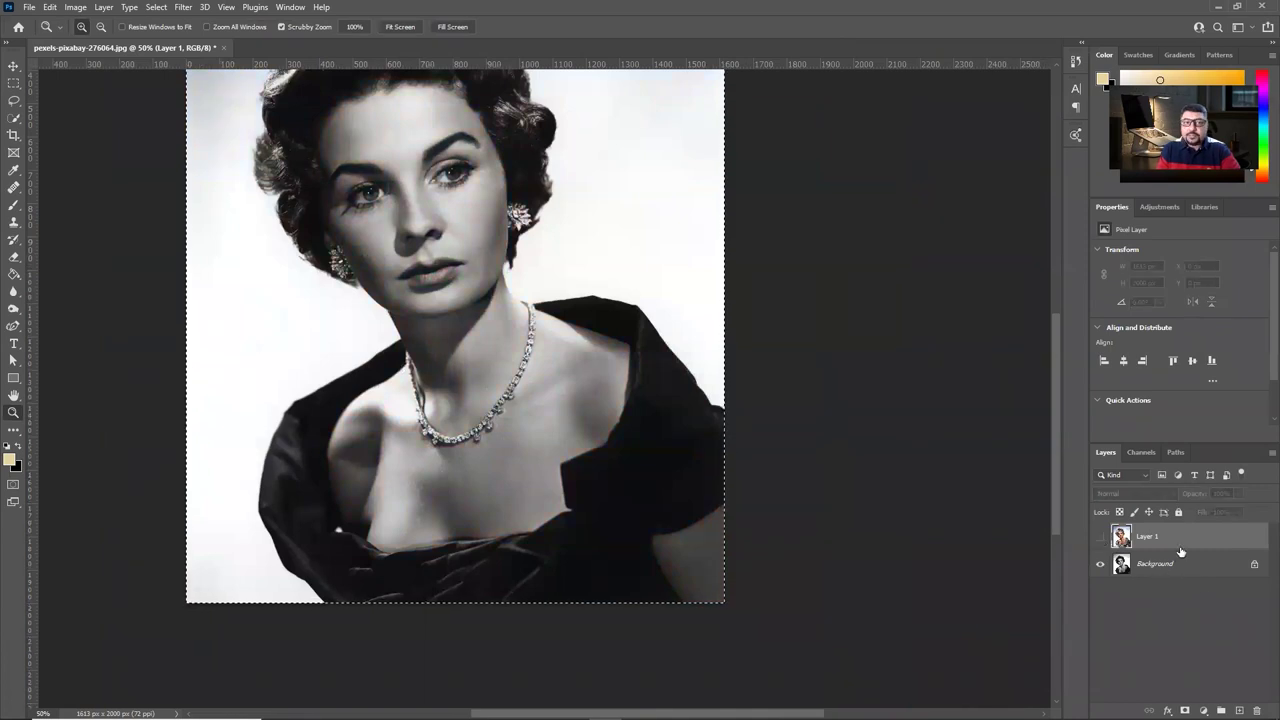
click(1100, 537)
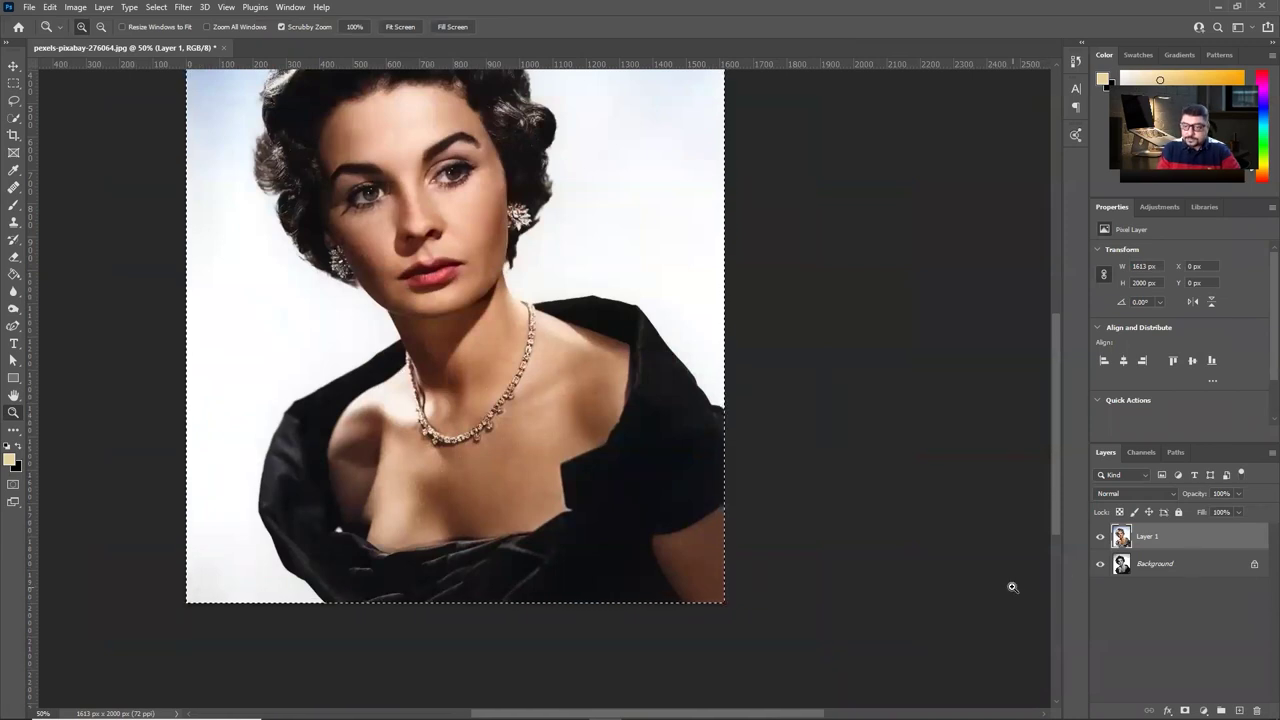
click(224, 47)
click(643, 276)
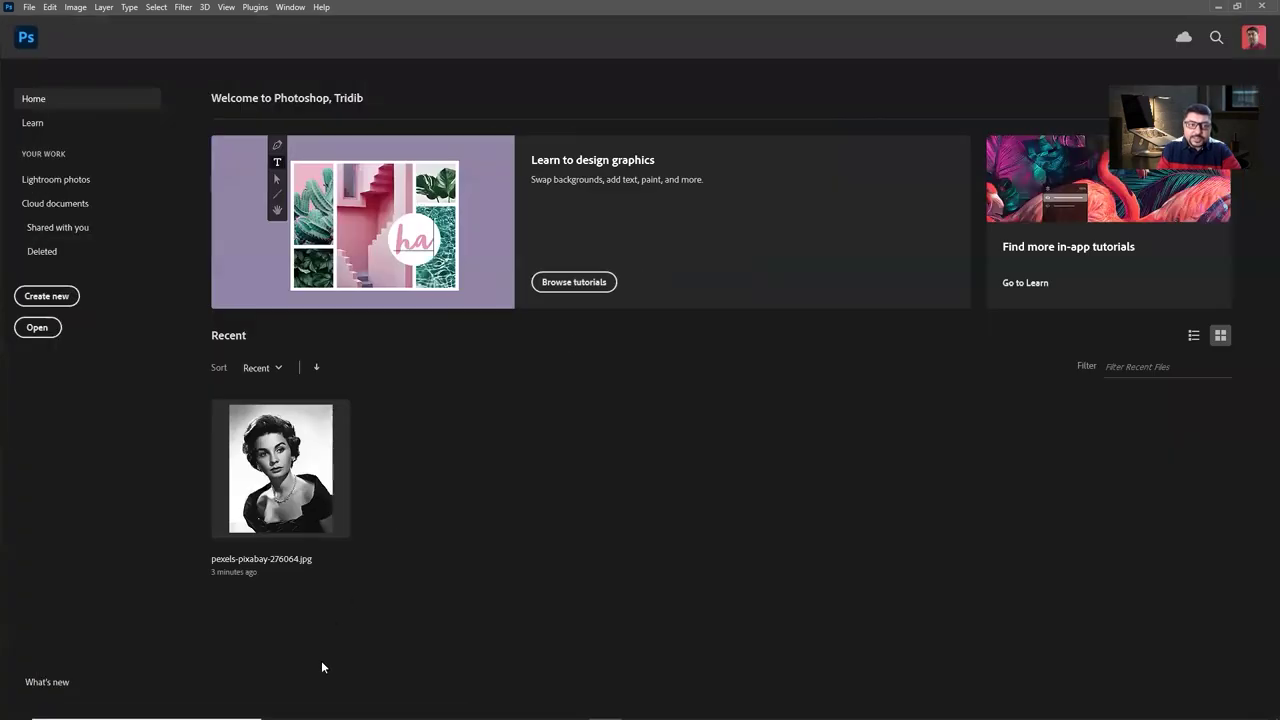
Step: Drag pexels-alexander-krivitskiy-1098772.jpg from the photo folder into Photoshop
mouse_move(330, 717)
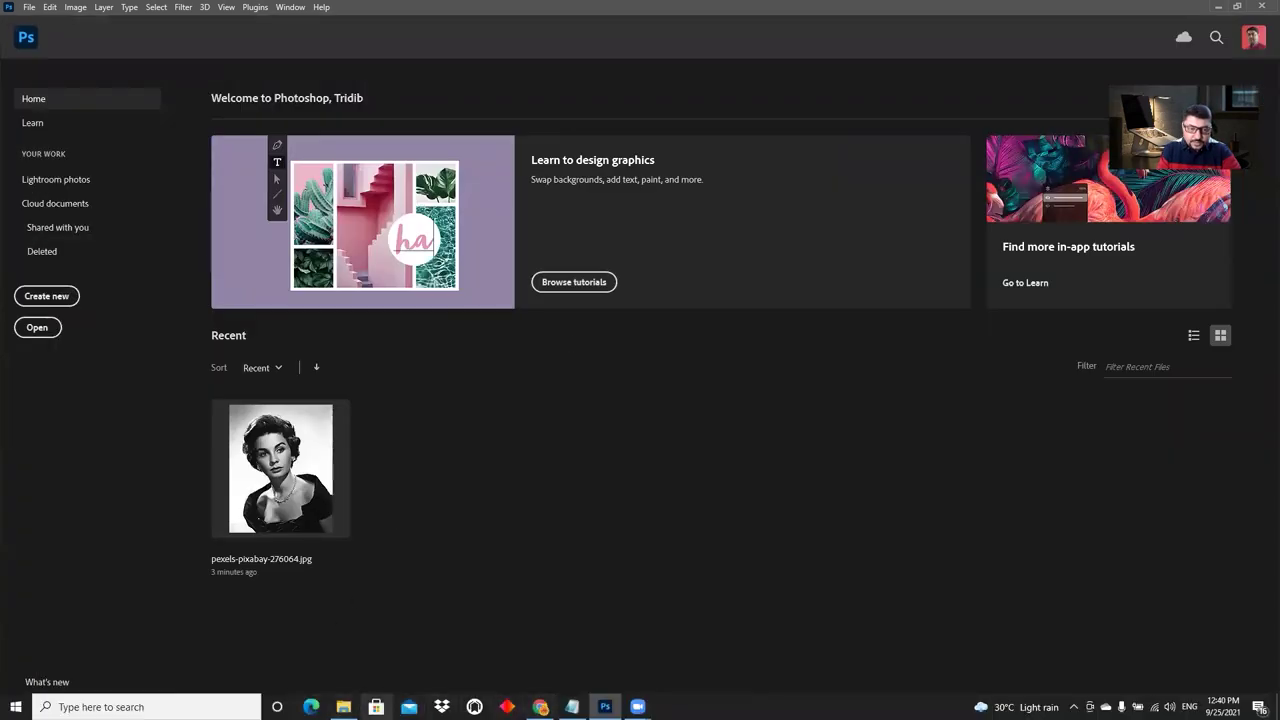
click(343, 707)
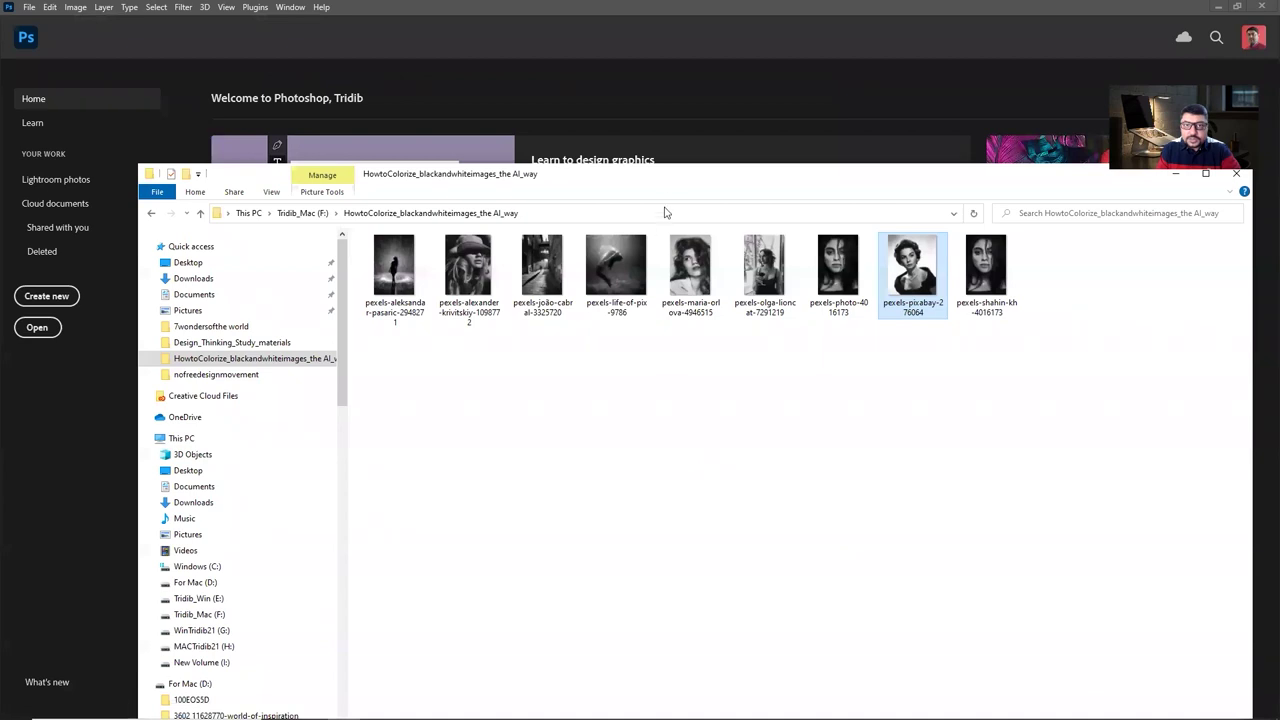
drag(676, 189, 727, 389)
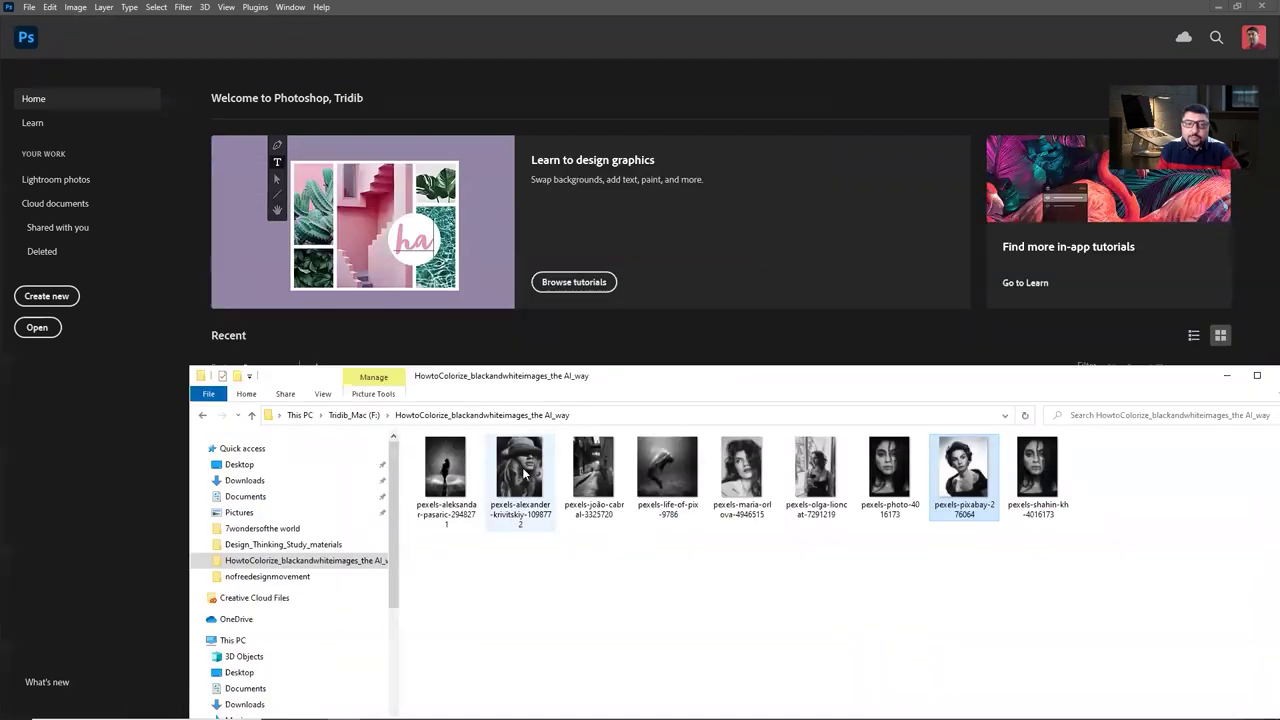
drag(524, 475, 706, 255)
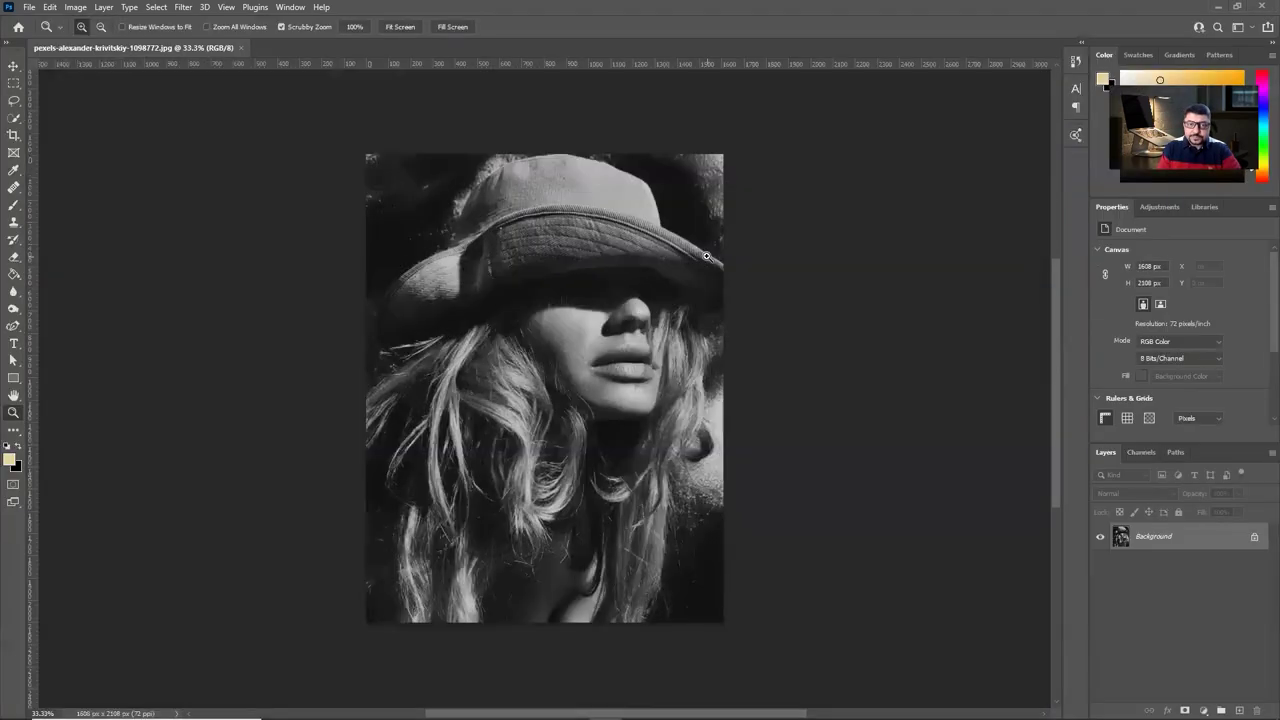
Step: Zoom the hat portrait to 50% and scroll over the whole image
click(591, 393)
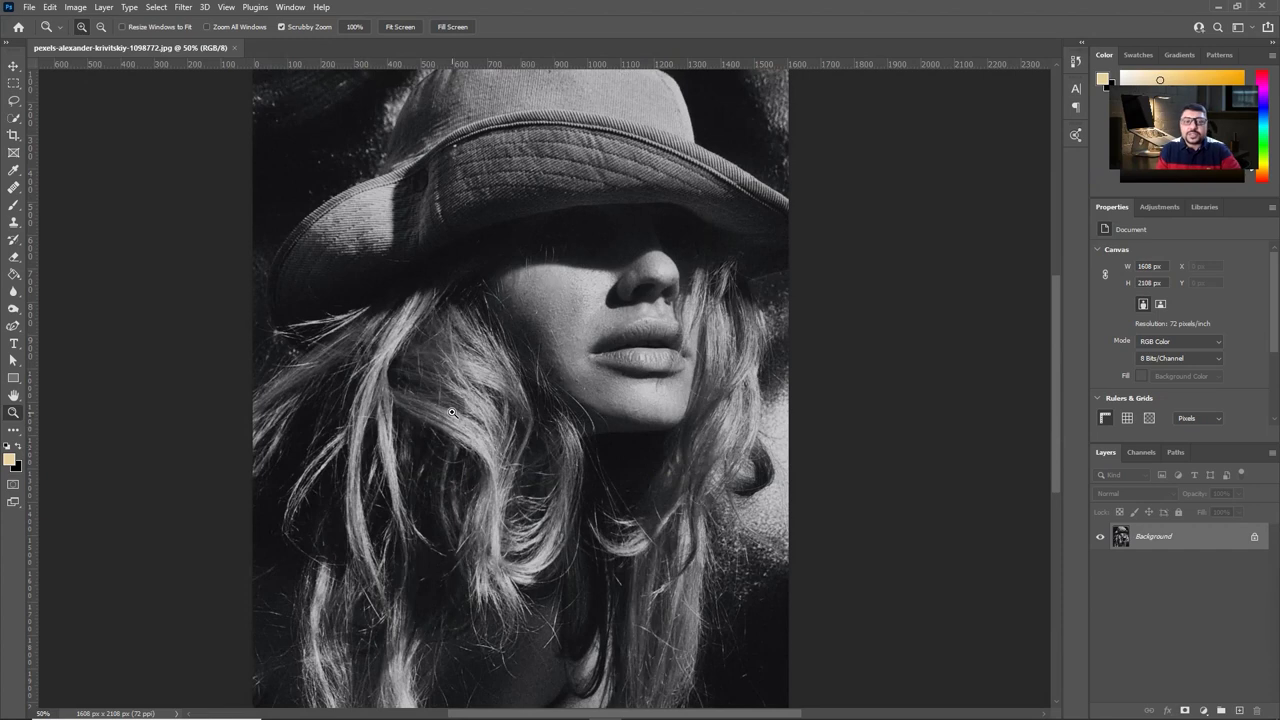
scroll(713, 572, down, 3)
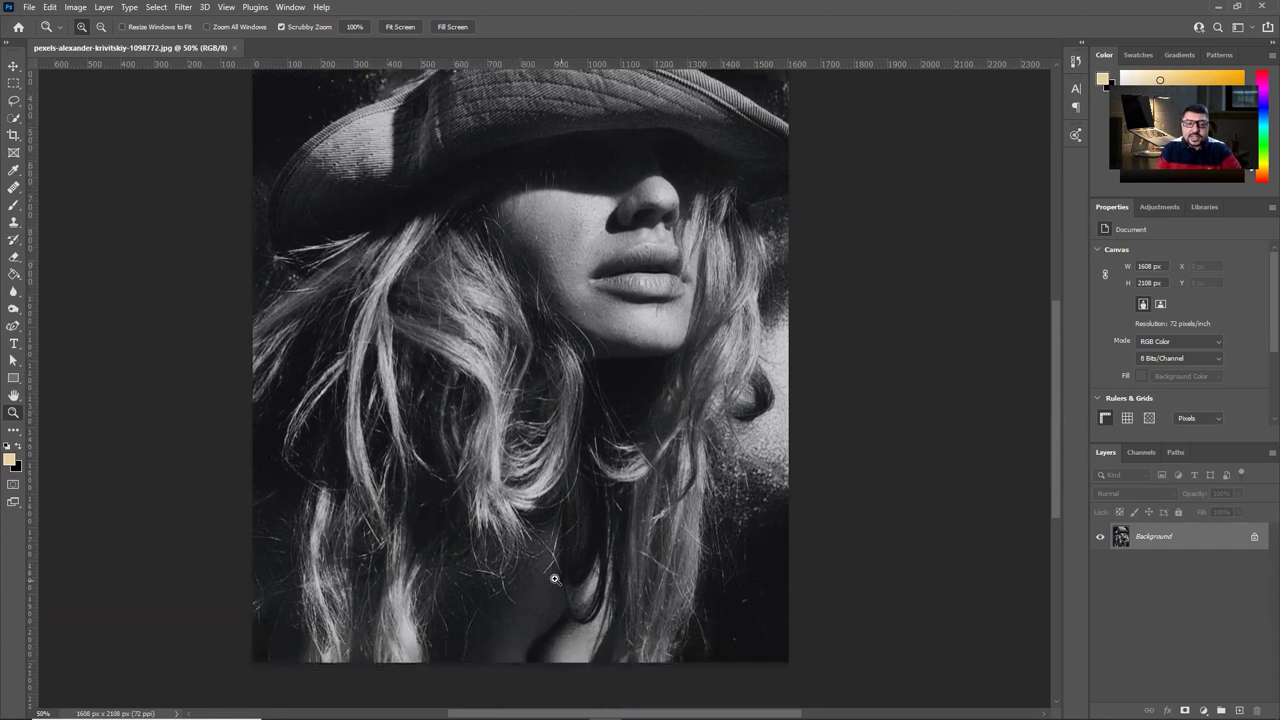
scroll(680, 570, up, 3)
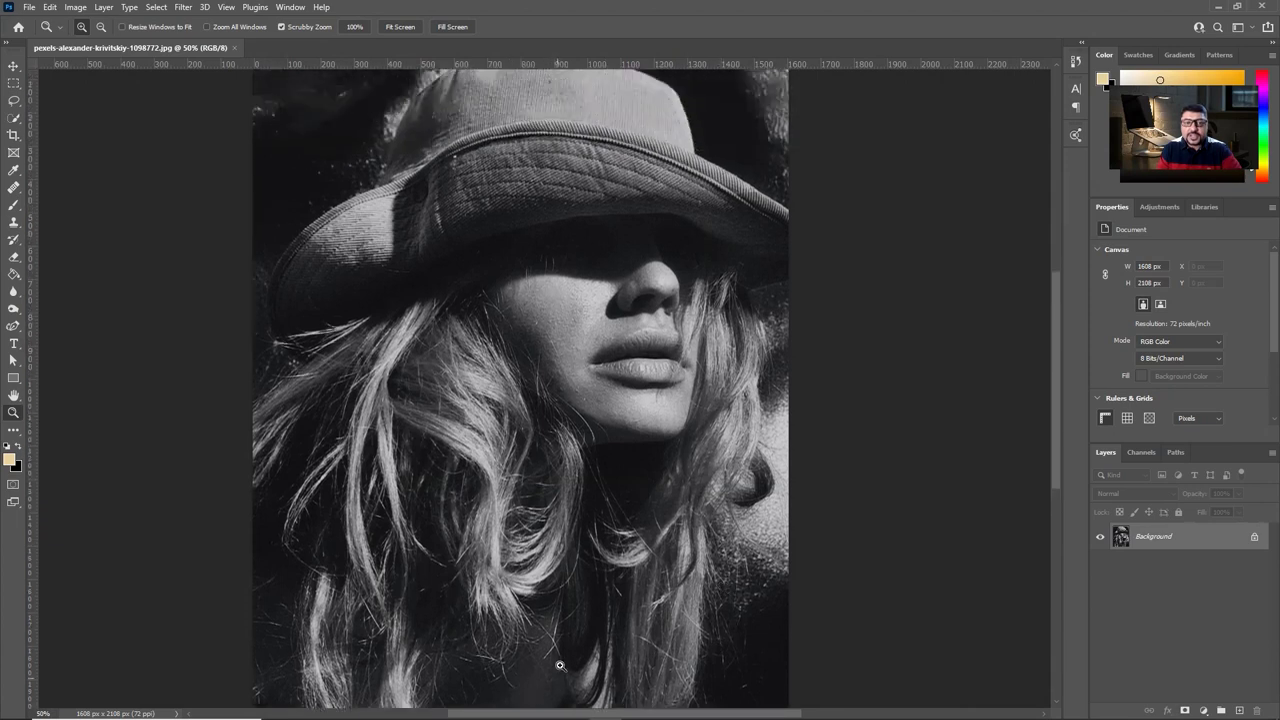
scroll(360, 188, up, 2)
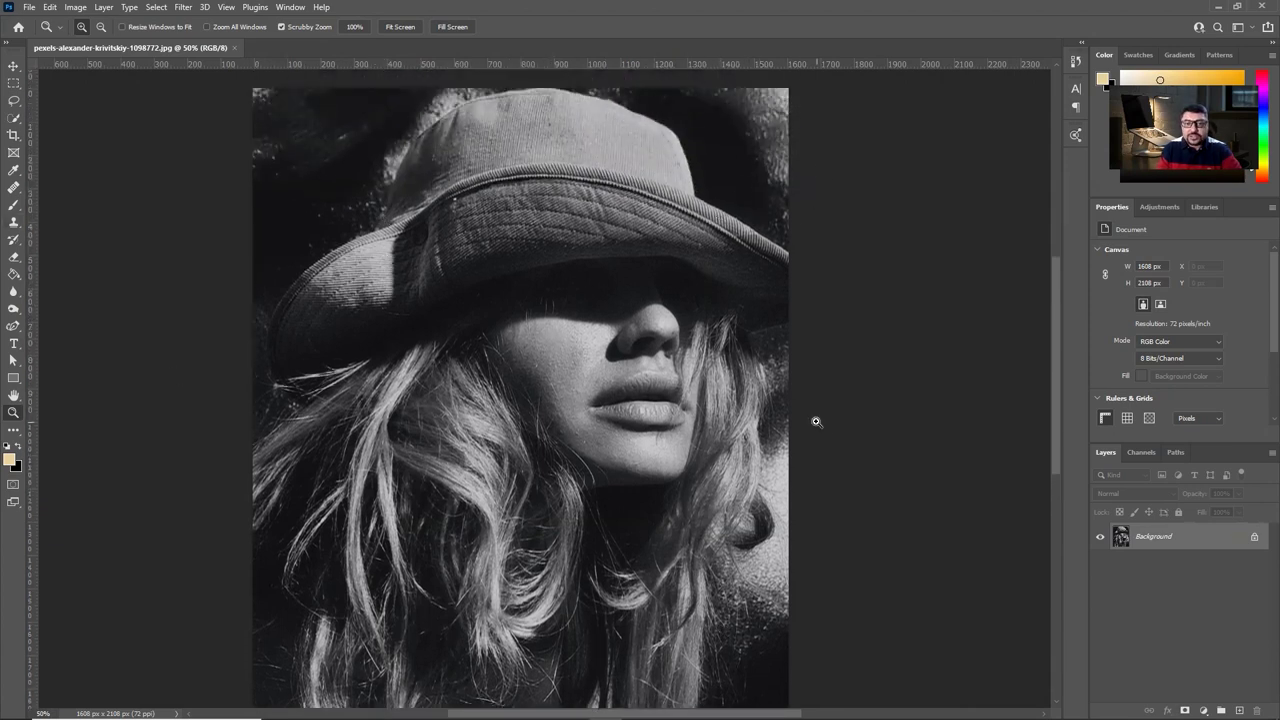
scroll(814, 423, down, 2)
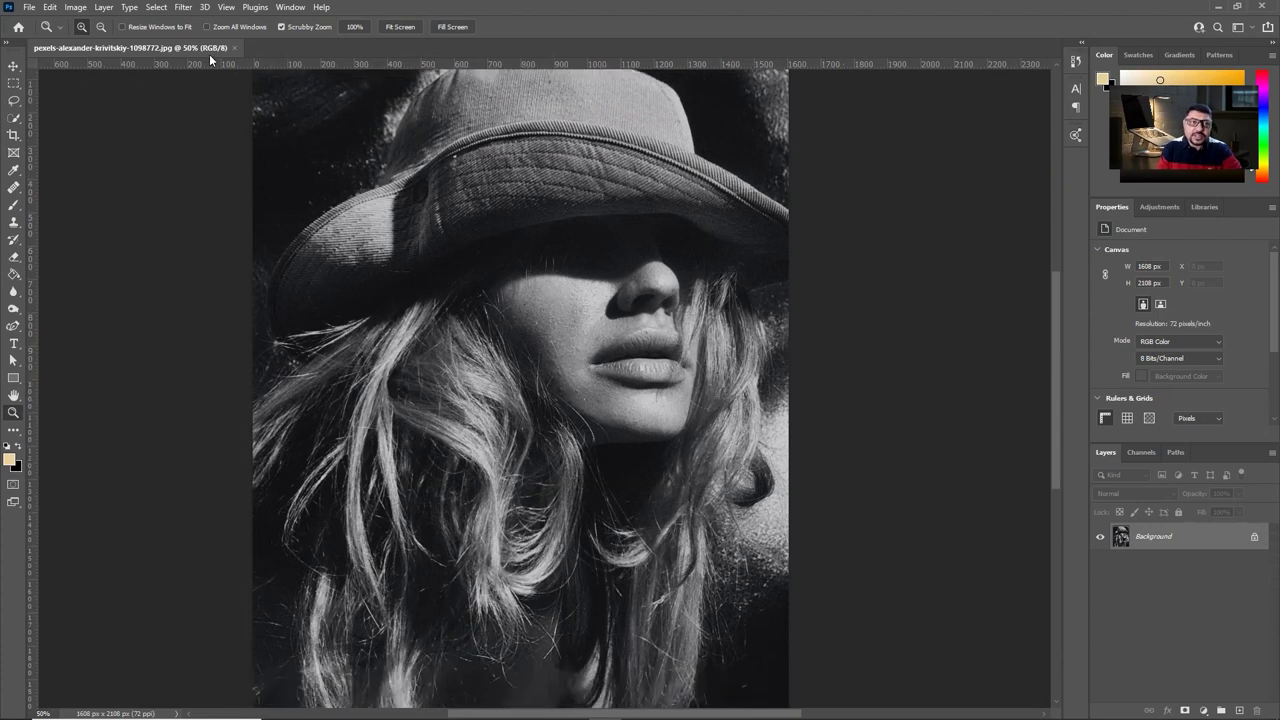
Step: Open Filter > Neural Filters and switch on Colorize for the hat portrait
click(183, 8)
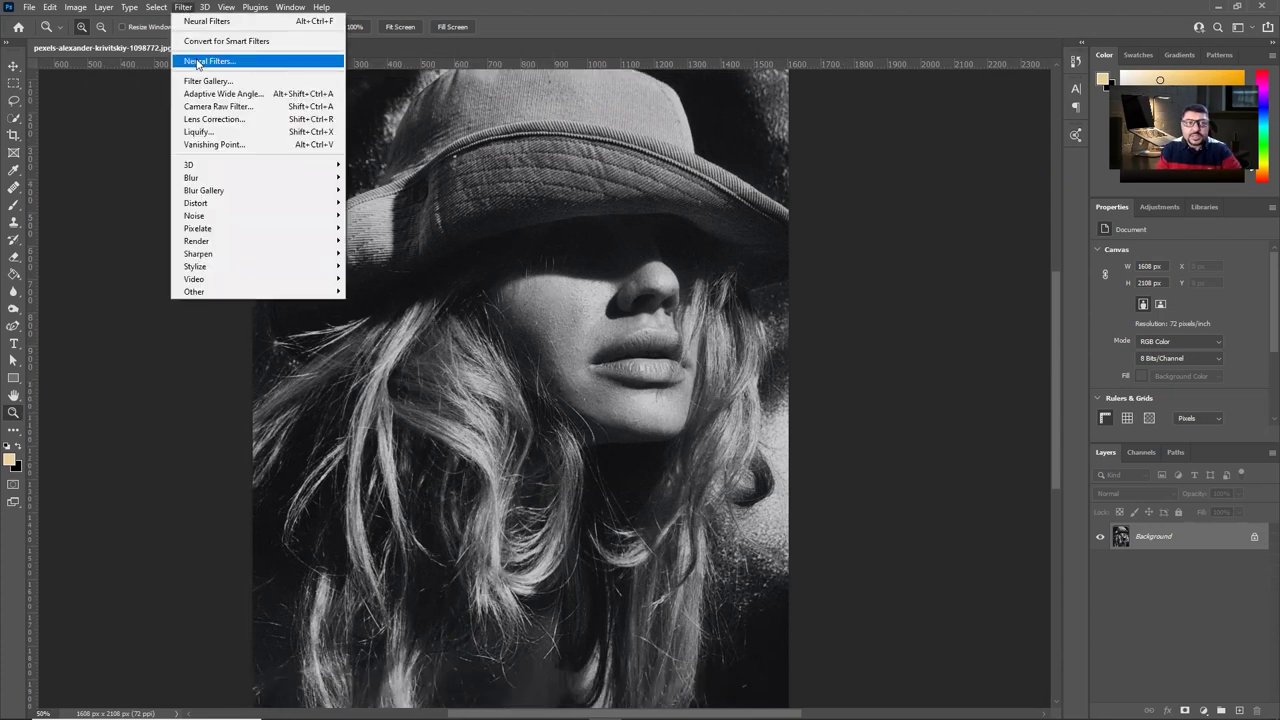
click(197, 62)
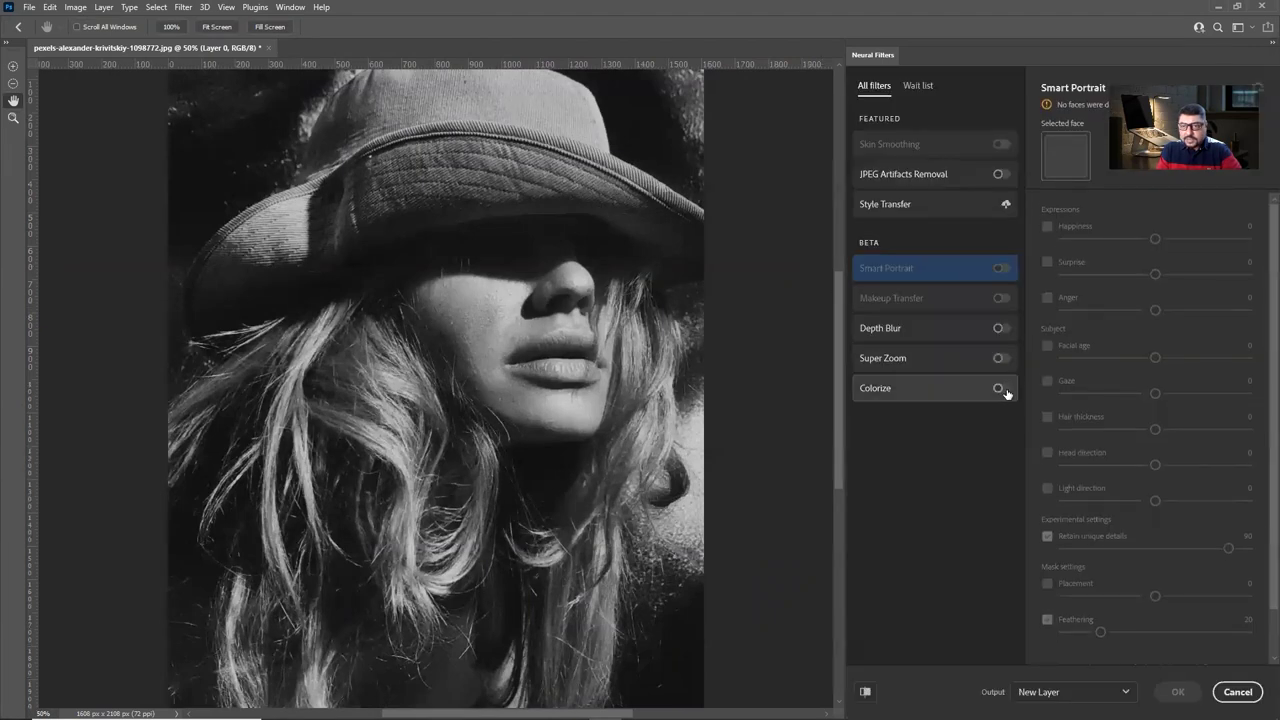
click(1001, 389)
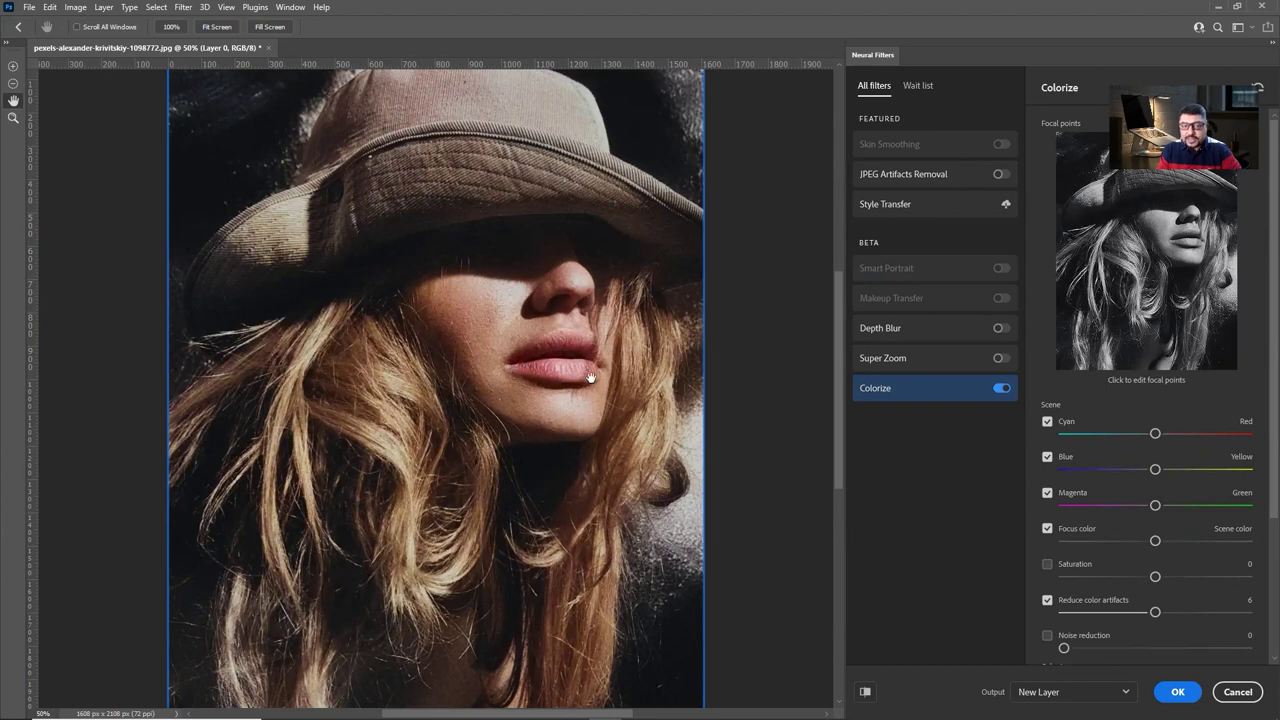
scroll(586, 380, down, 2)
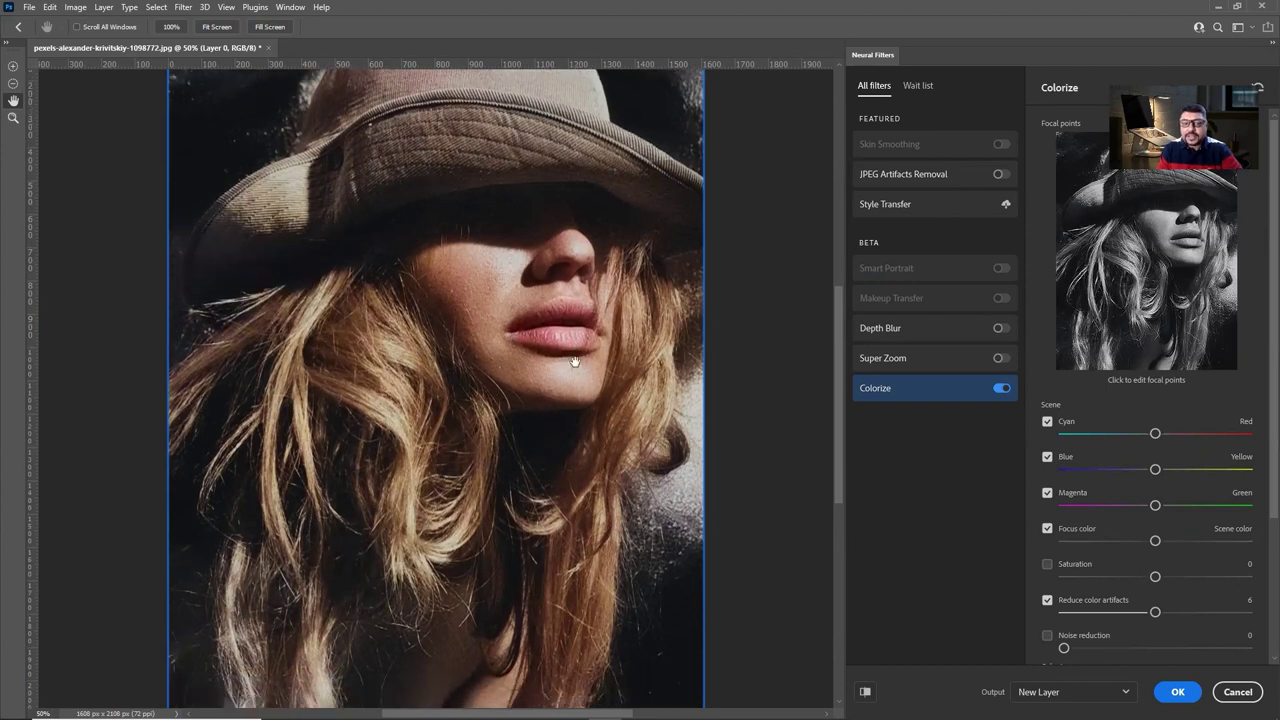
scroll(578, 362, down, 1)
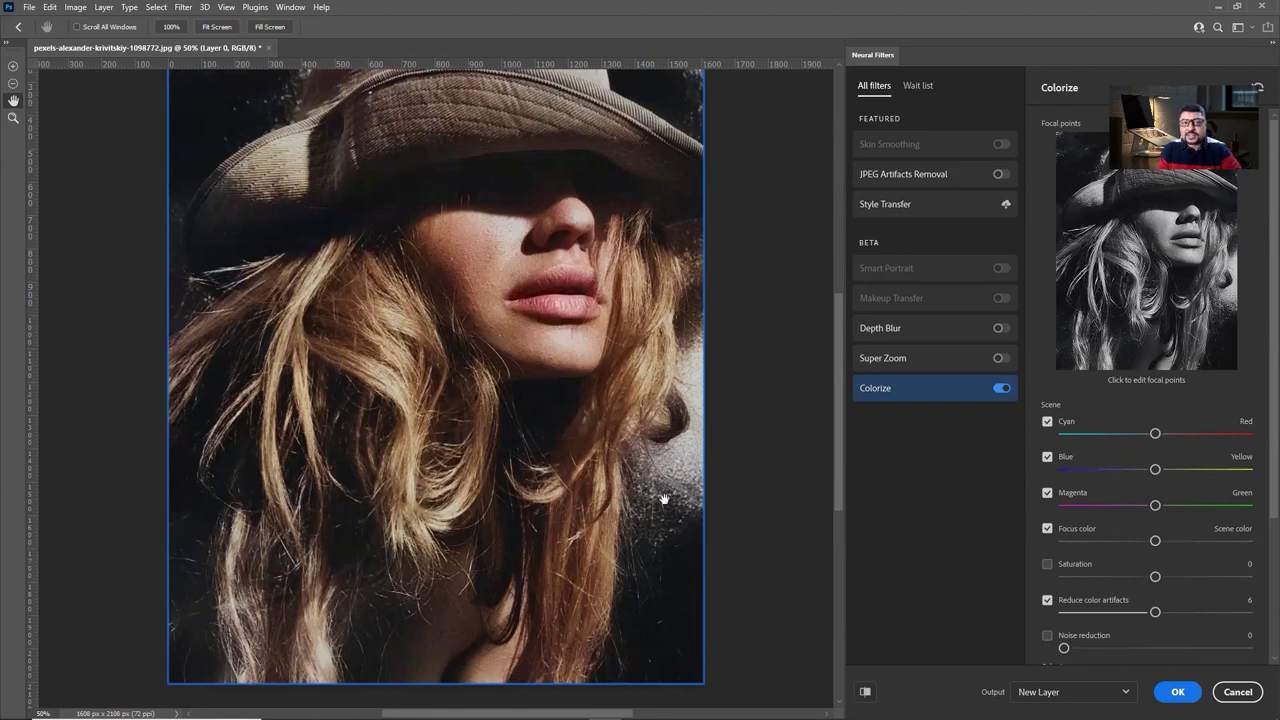
scroll(684, 500, up, 4)
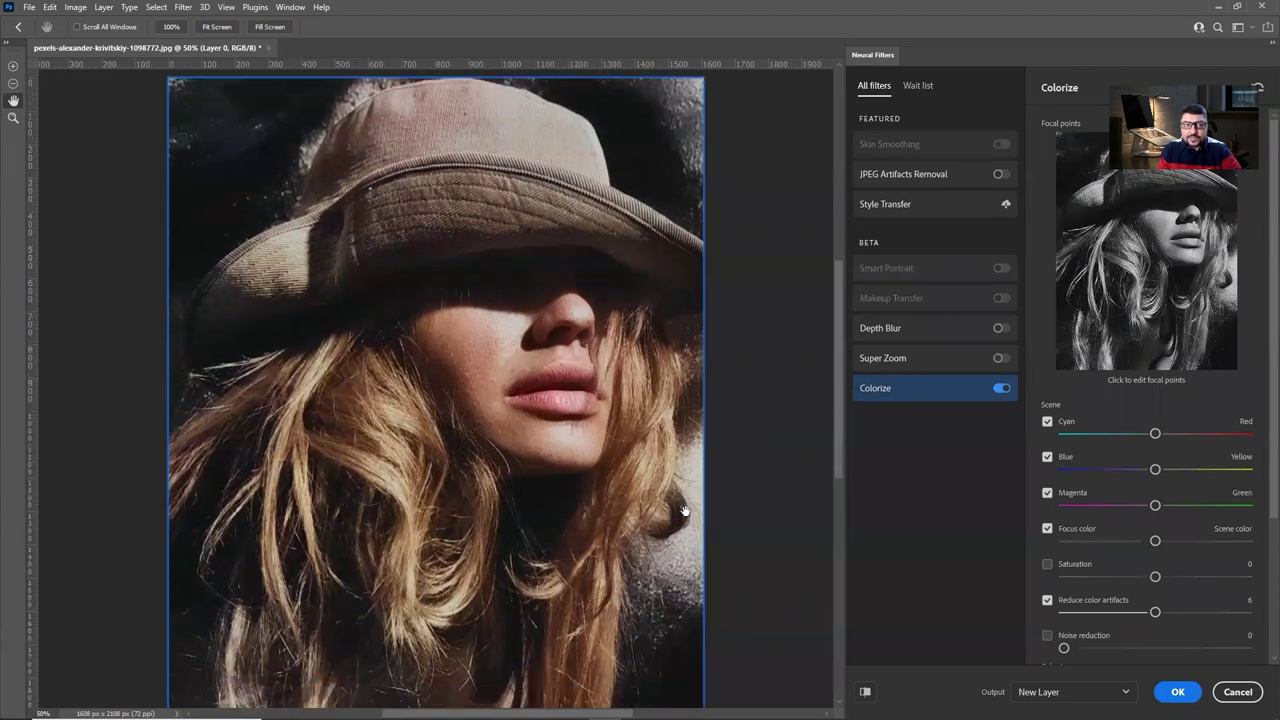
scroll(685, 510, down, 3)
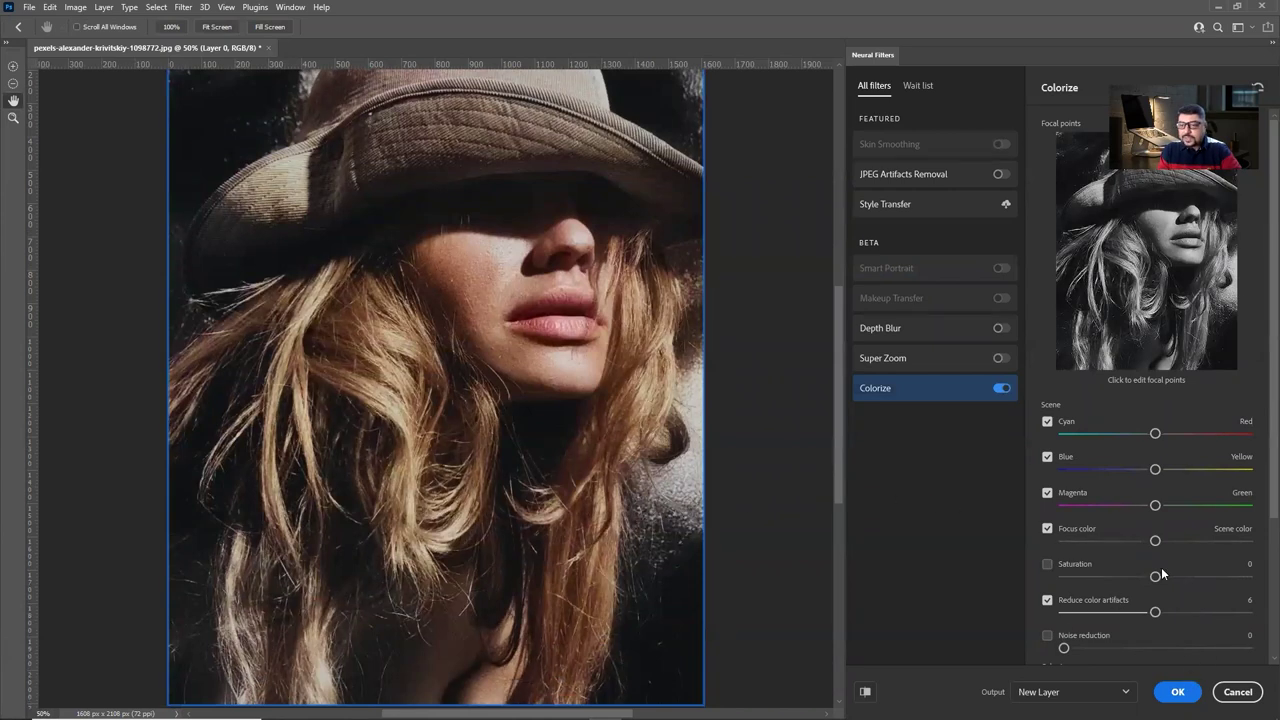
Step: Enable Saturation and settle it at +1, nudging the Cyan–Red balance slightly toward cyan
drag(1140, 577, 1166, 582)
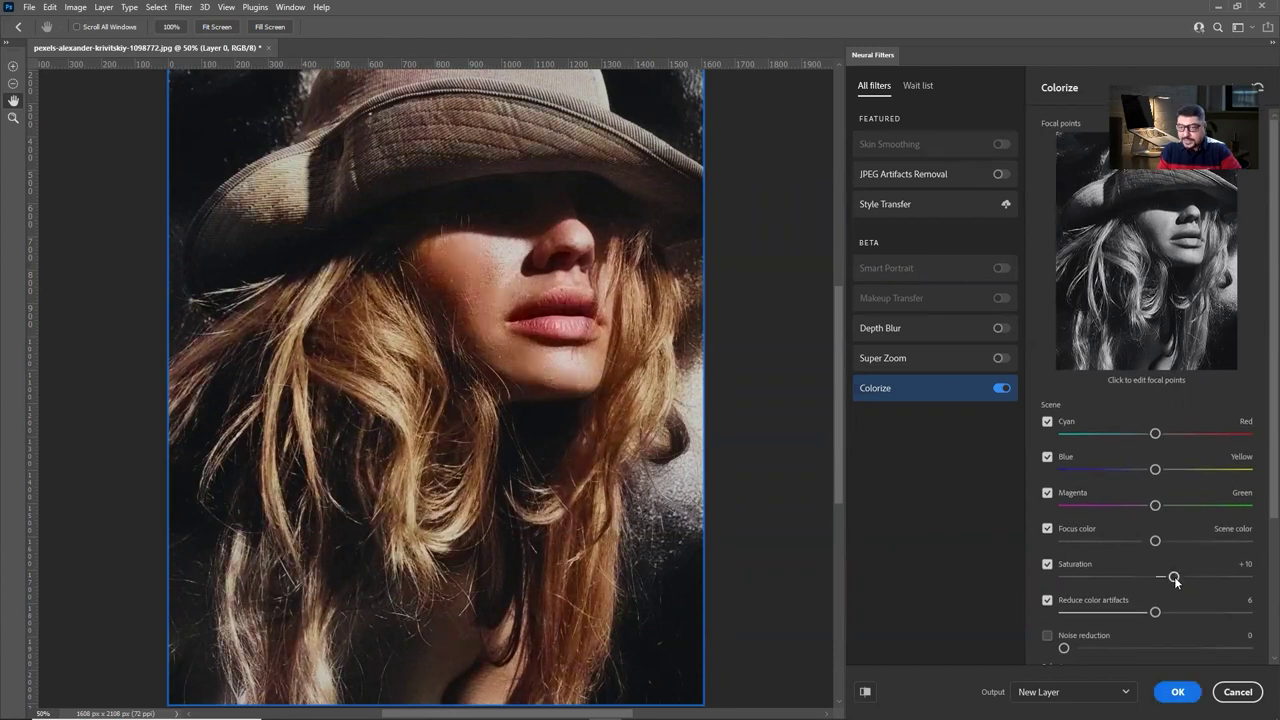
drag(1173, 578, 1157, 577)
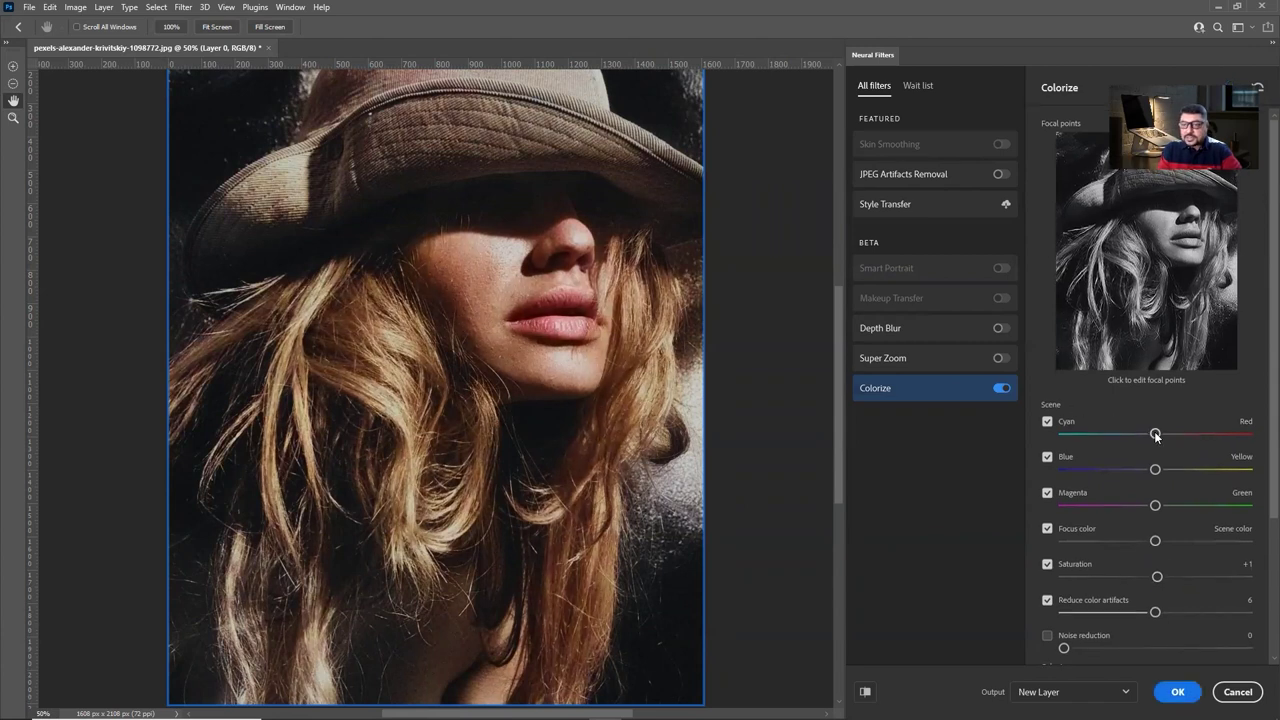
mouse_move(1155, 435)
mouse_down()
mouse_move(1128, 442)
mouse_move(1155, 438)
mouse_up()
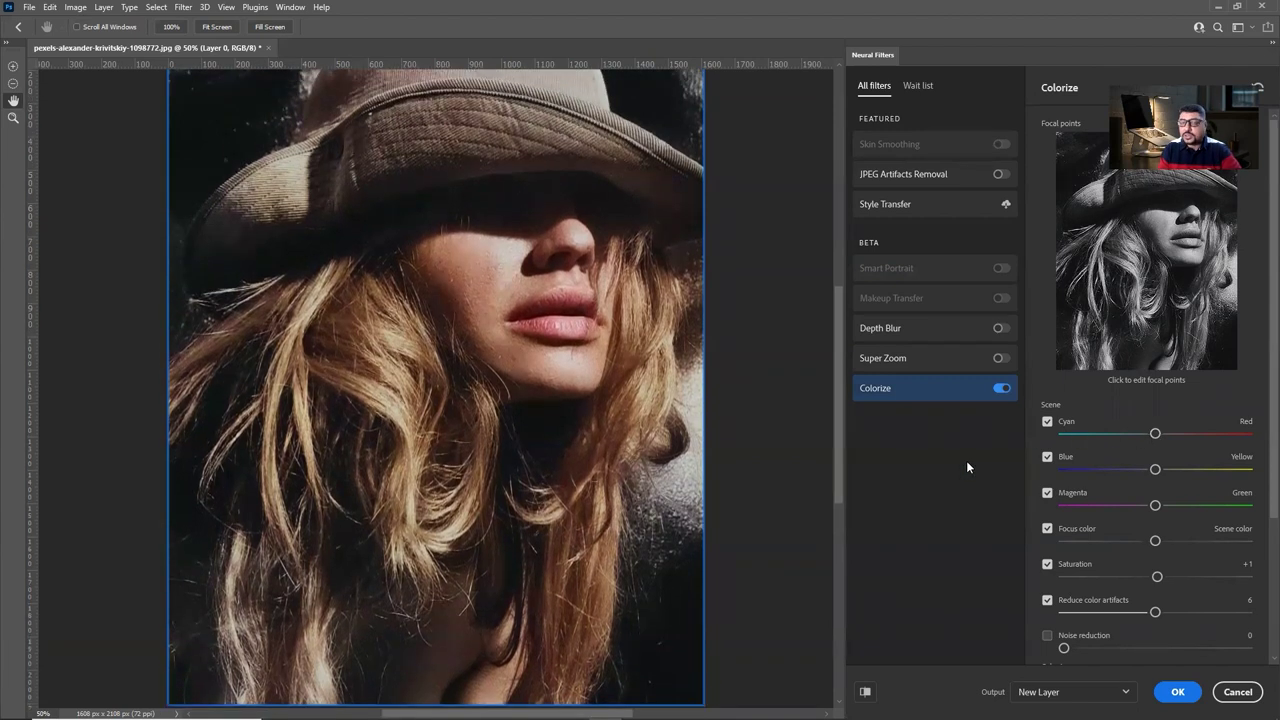
Step: Output Colorize to a new layer, toggle Layer 1 off and on, then close the document
click(1180, 692)
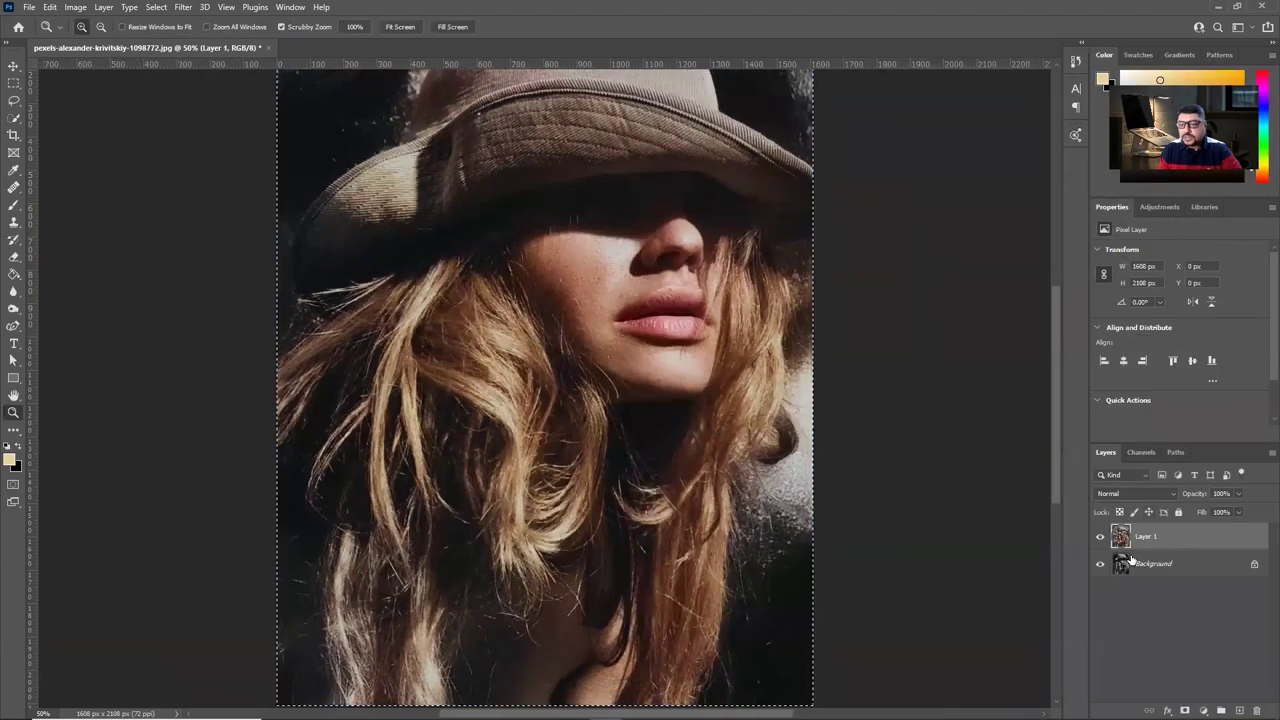
click(1101, 535)
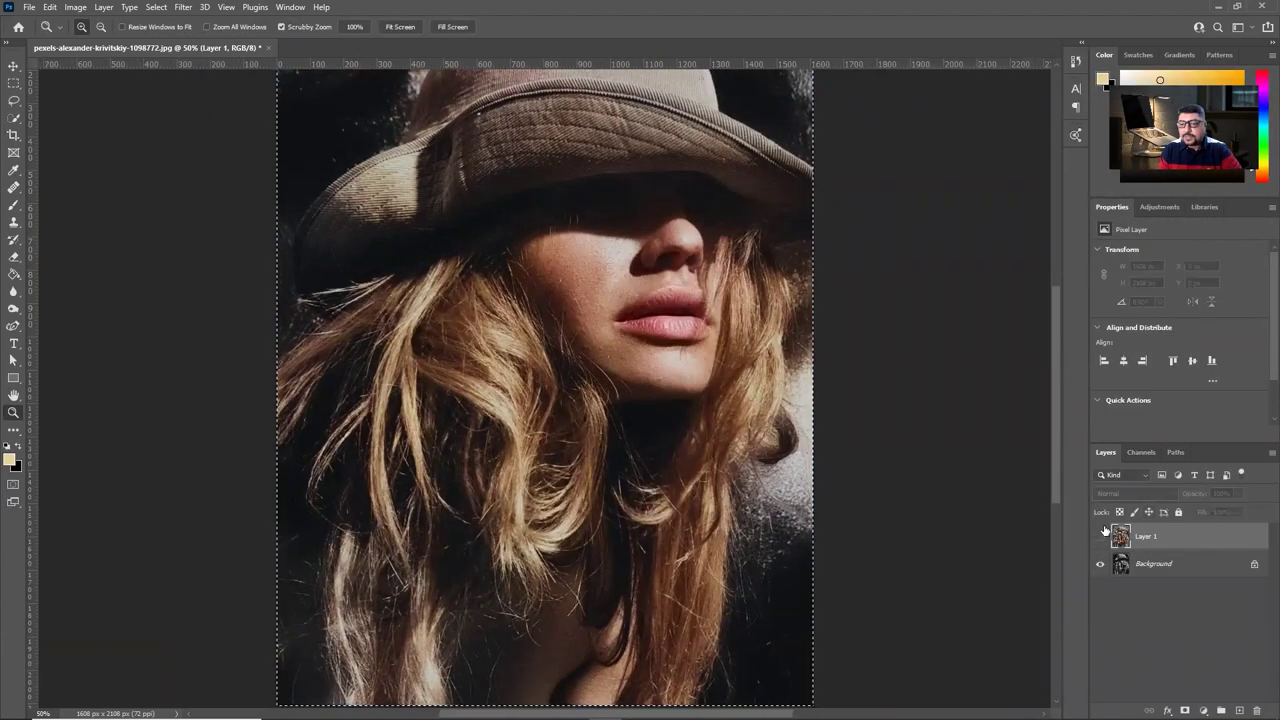
click(1101, 536)
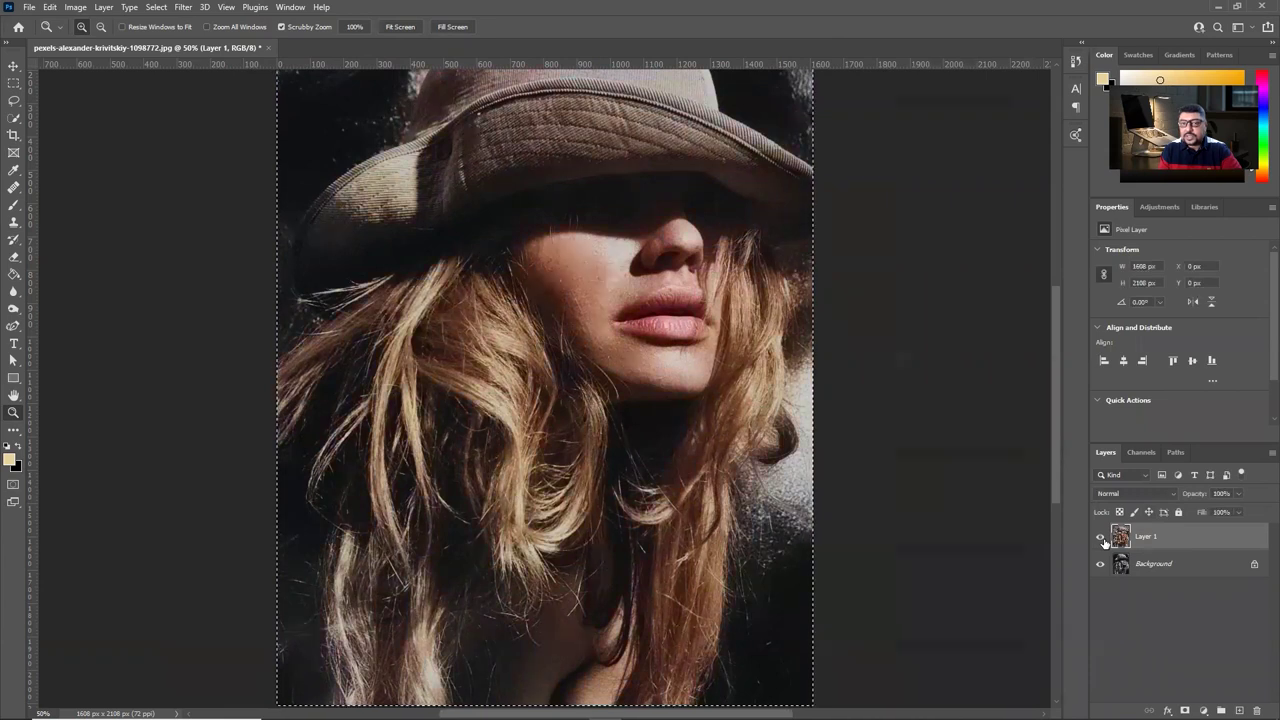
click(268, 47)
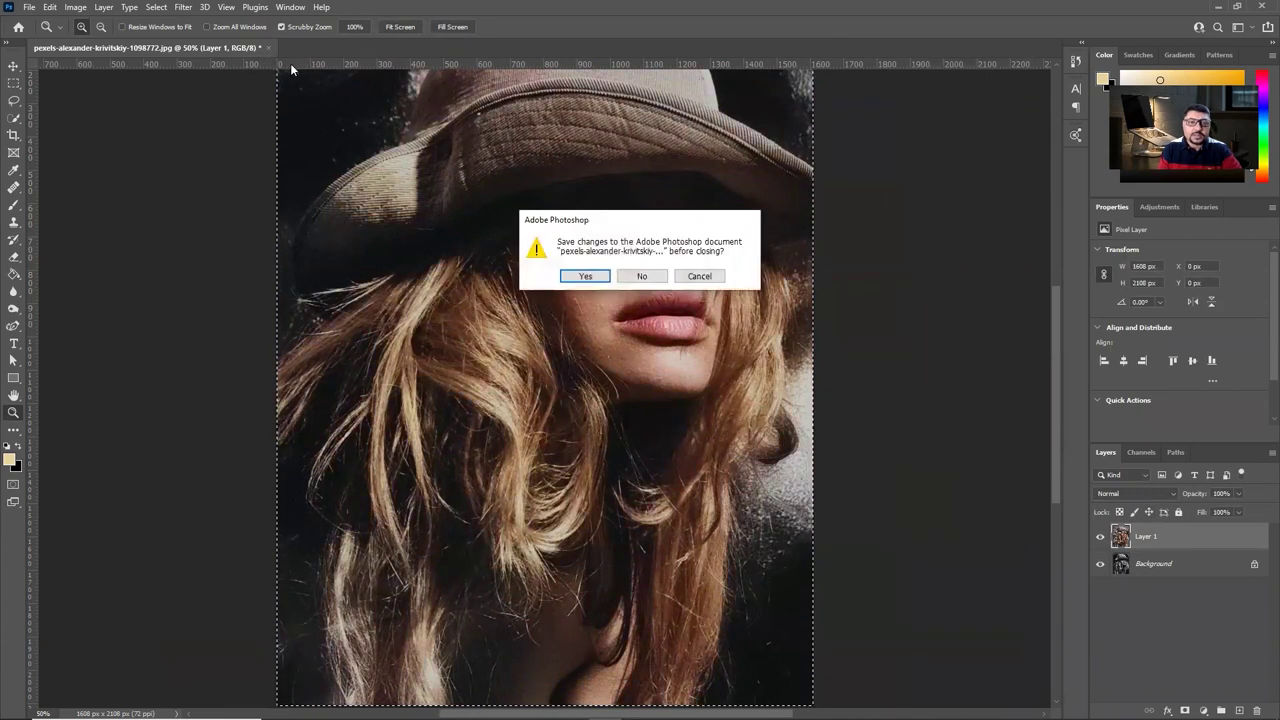
Step: Discard changes to the hat portrait and drag pexels-life-of-pix-9786.jpg from File Explorer into Photoshop
click(640, 278)
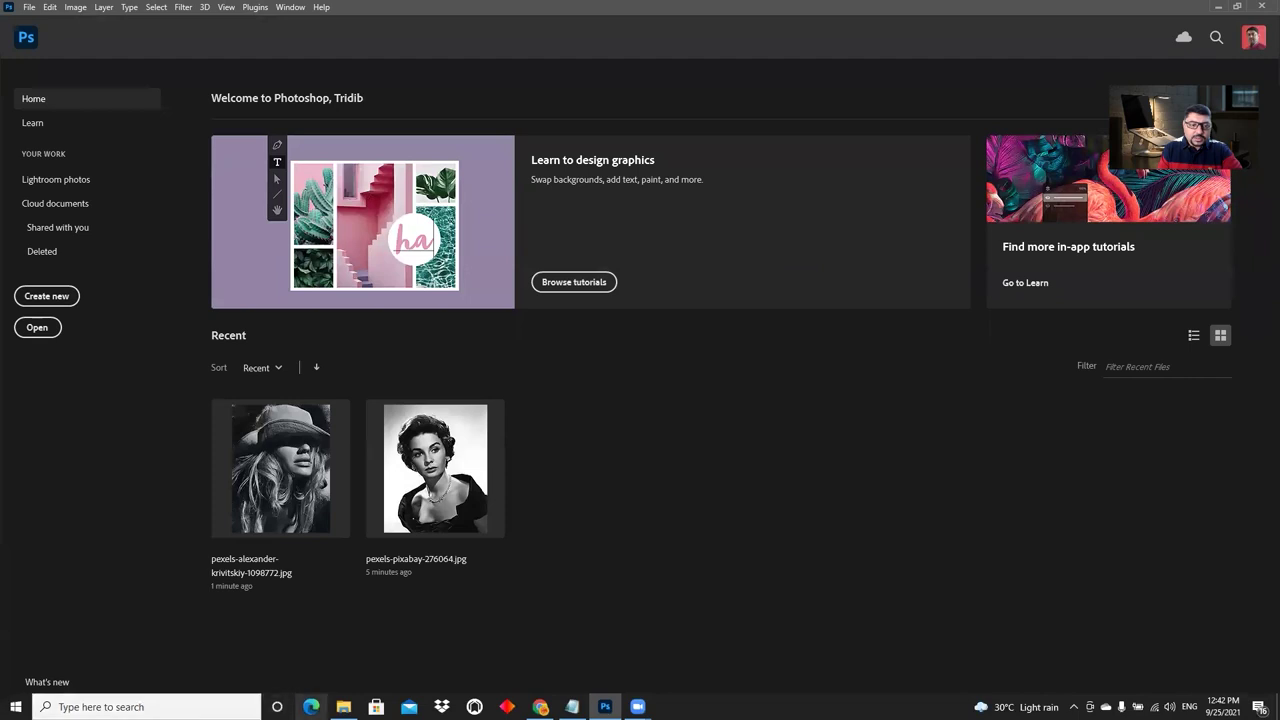
click(343, 714)
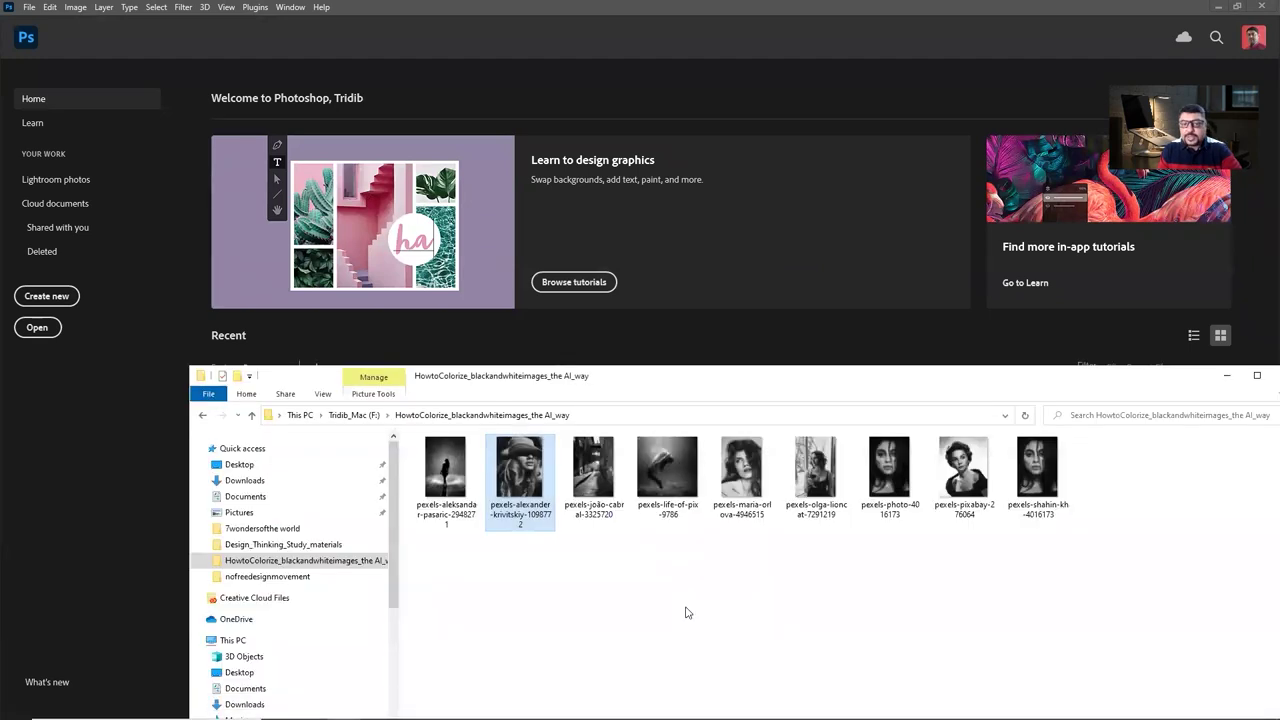
drag(673, 475, 698, 322)
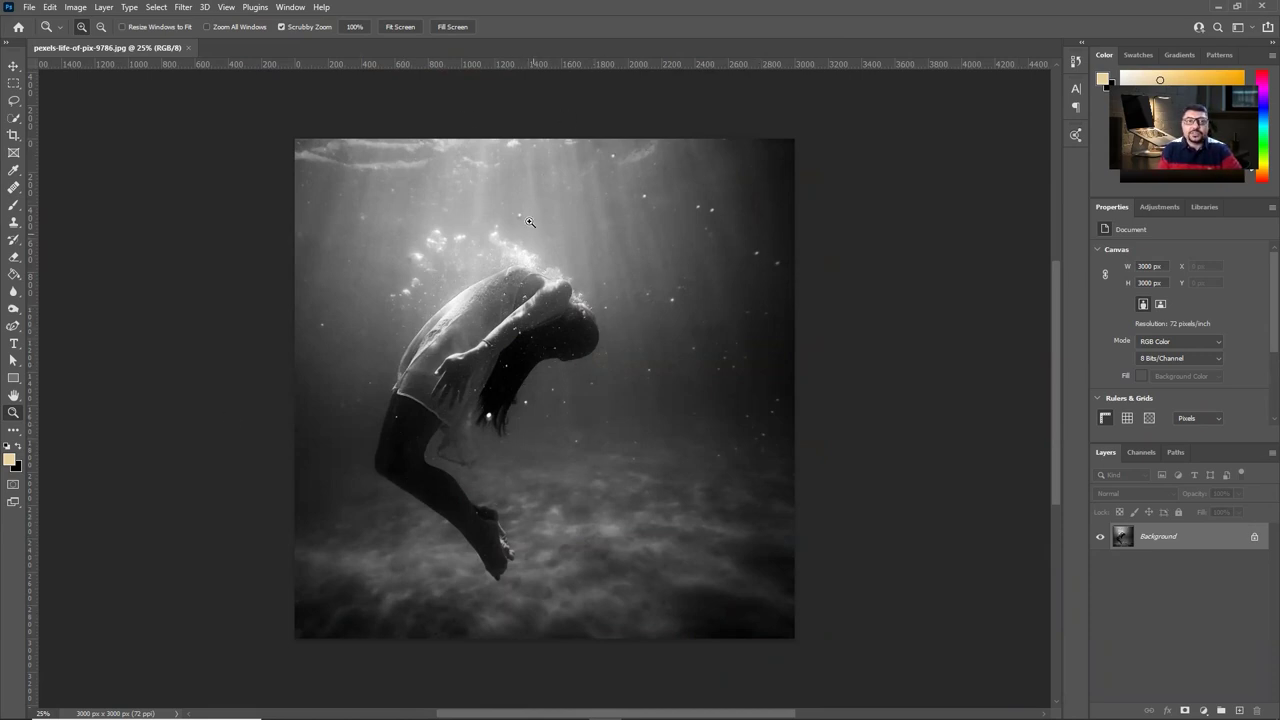
Step: Open Filter > Neural Filters and switch on Colorize for the underwater photo
click(184, 8)
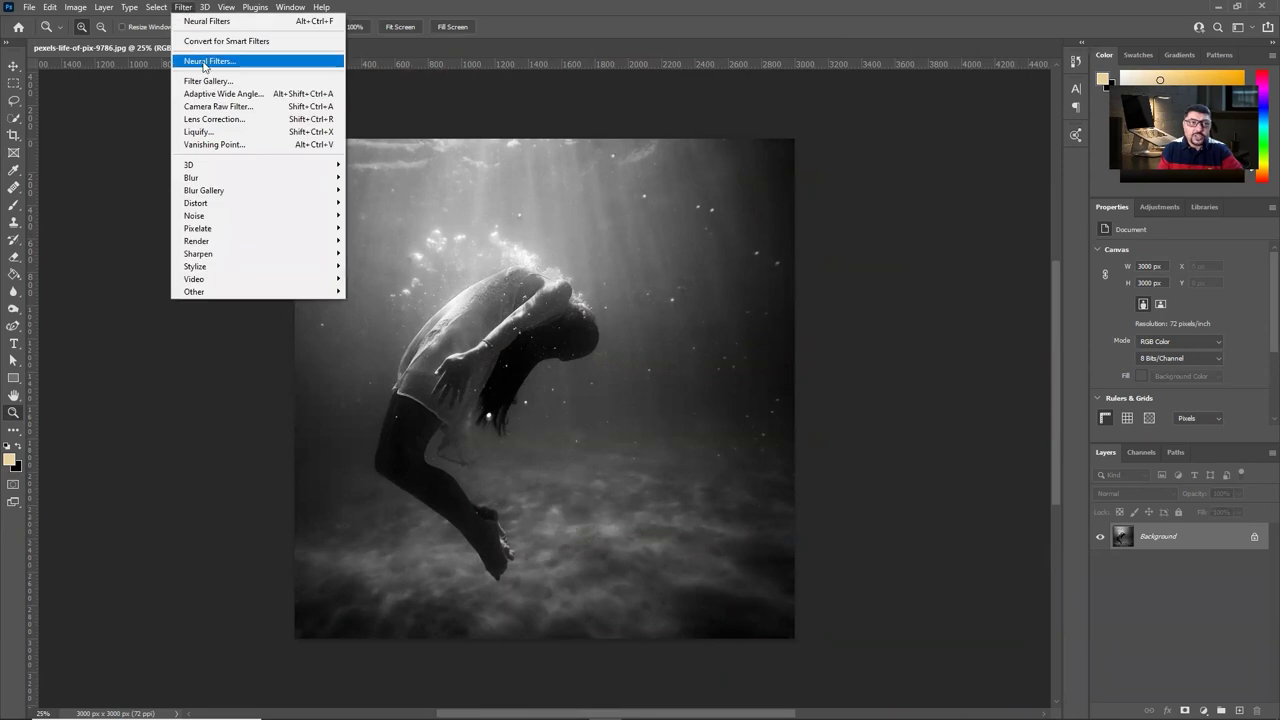
click(206, 61)
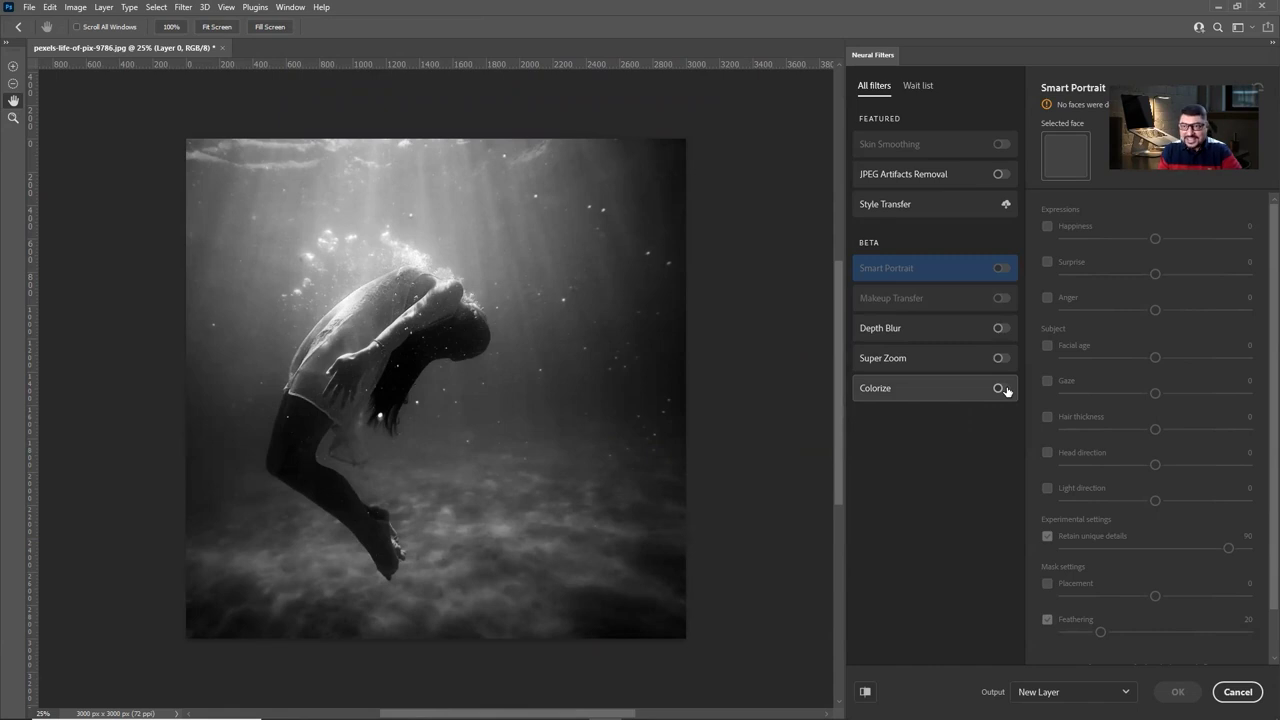
click(1000, 389)
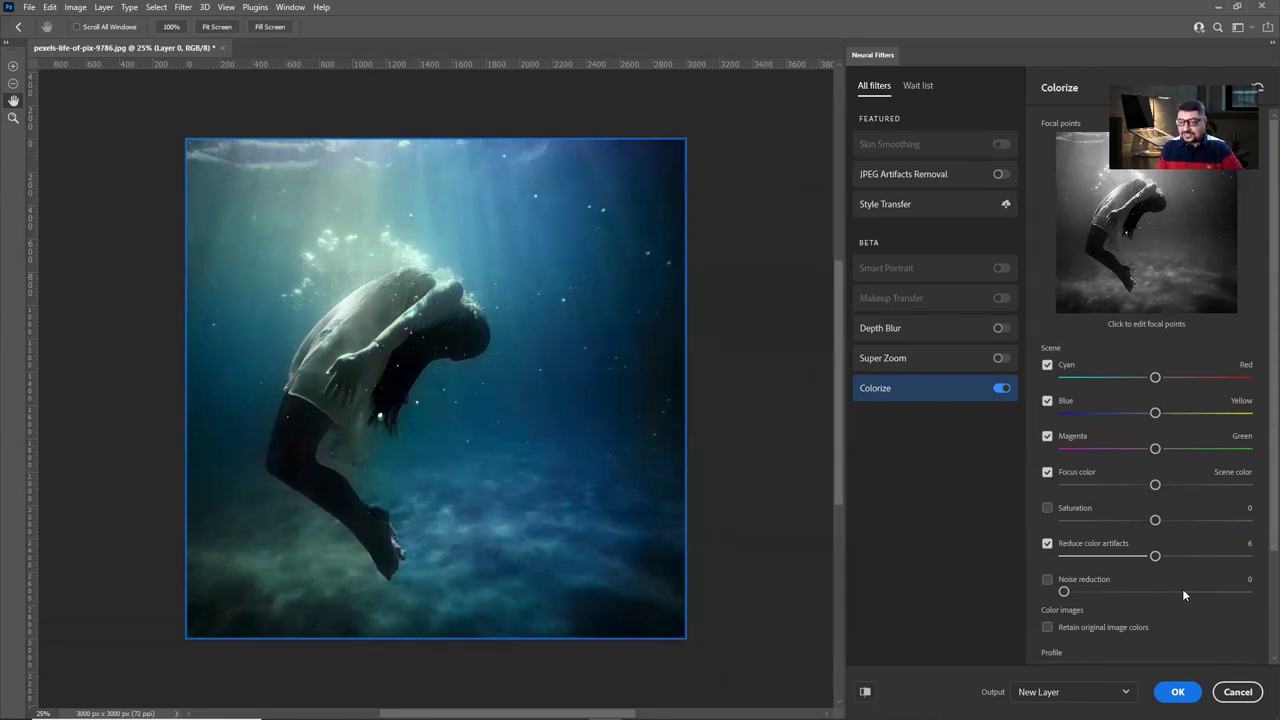
Step: Enable Noise reduction, try 37 then settle on 12, and compare Retain original image colors
click(1047, 579)
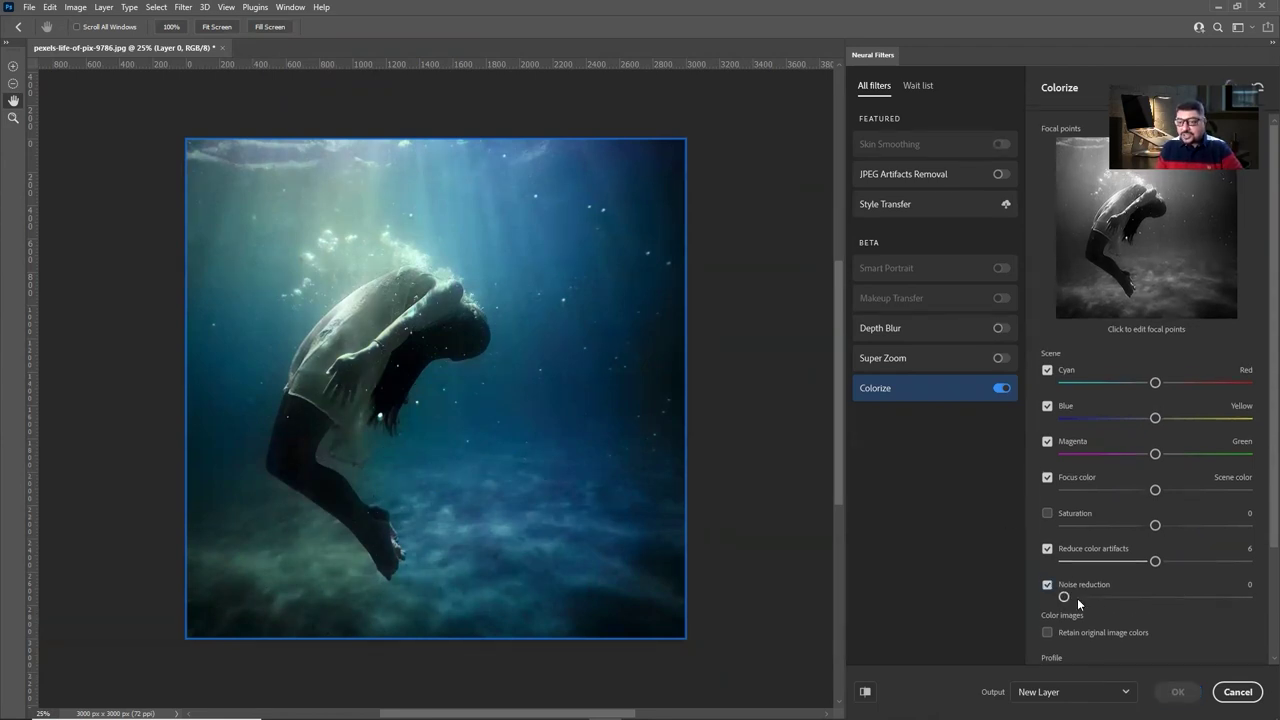
drag(1074, 593, 1128, 592)
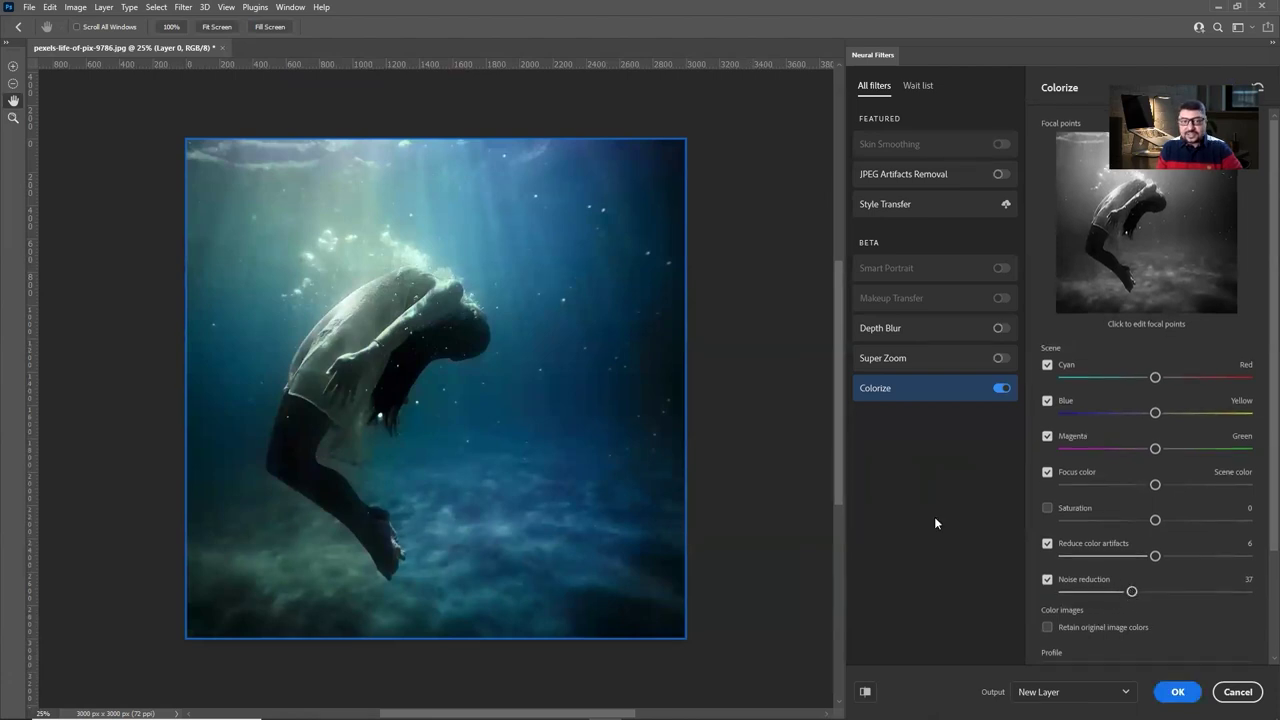
drag(1128, 592, 1082, 592)
scroll(1201, 627, down, 3)
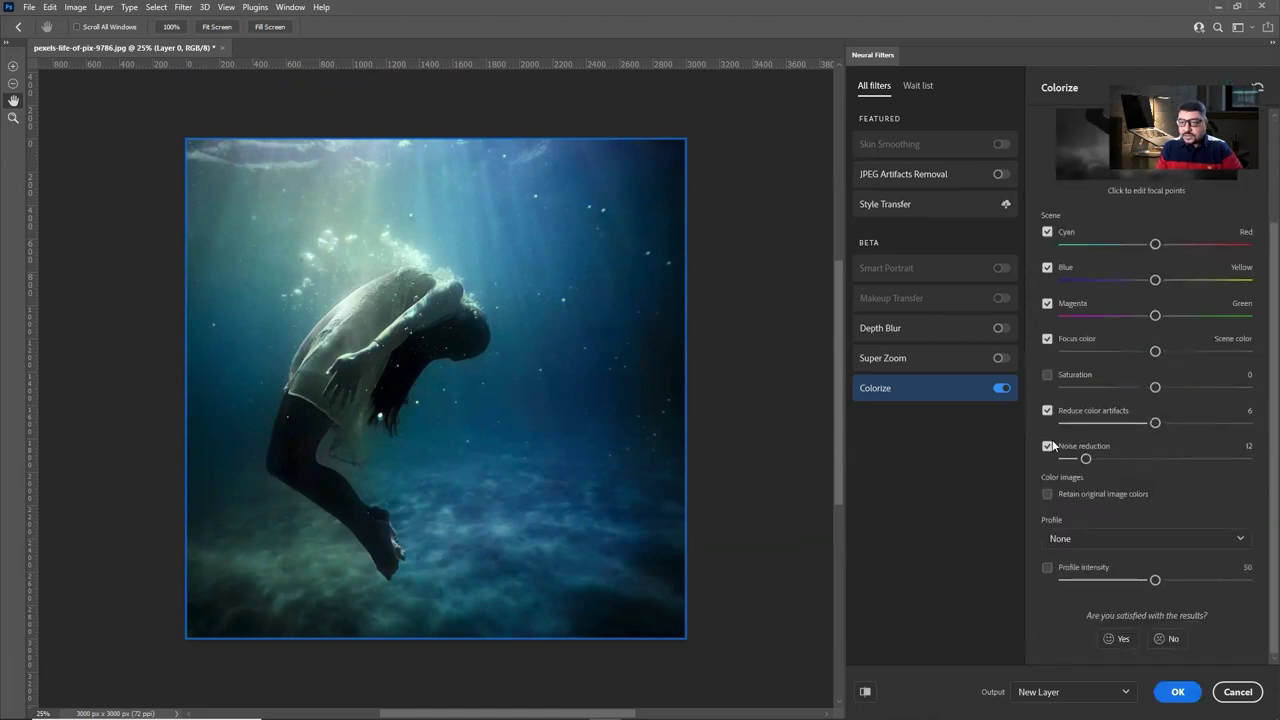
click(1047, 497)
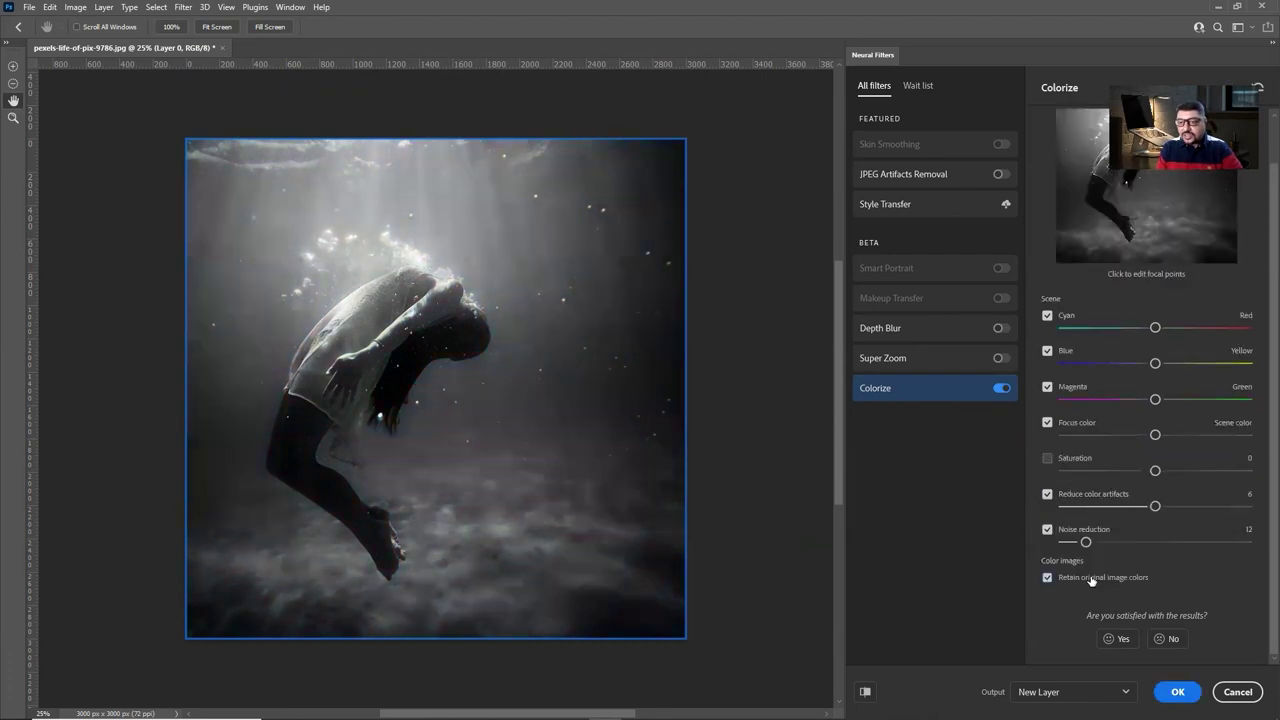
click(1048, 578)
scroll(1197, 583, down, 2)
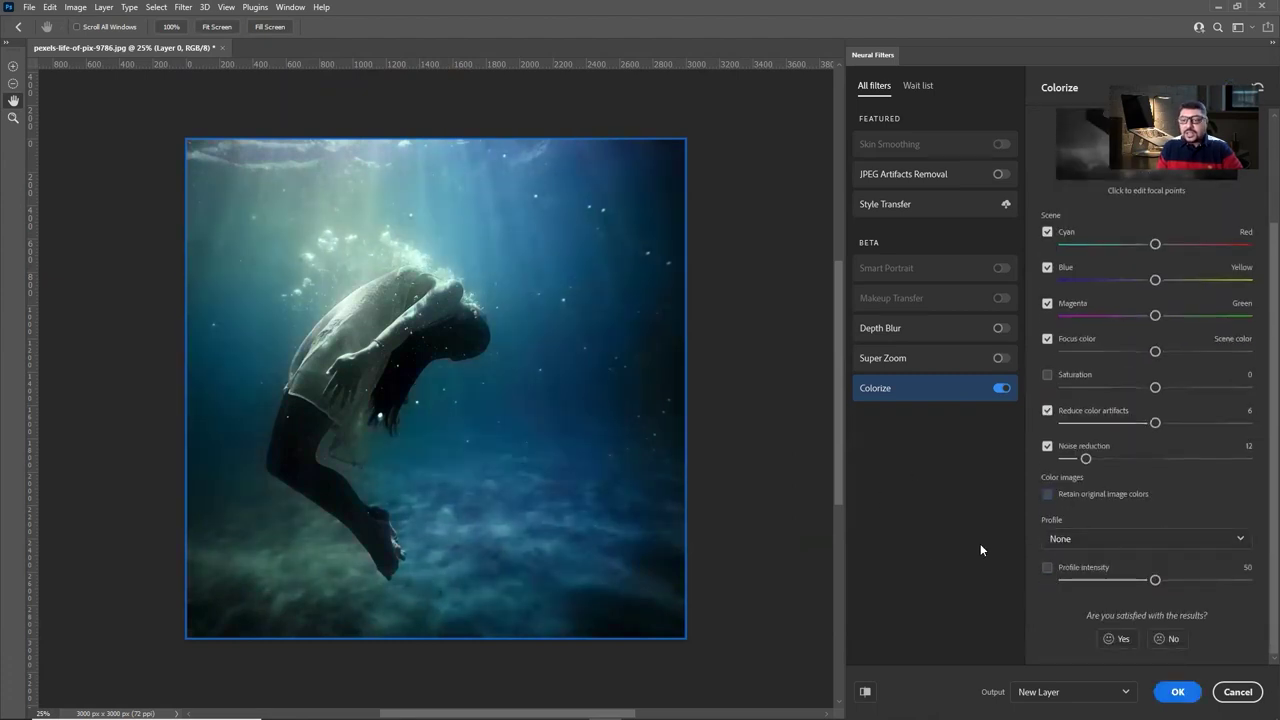
Step: Preview the Retro red, Retro purple yellow and Retro denim Colorize profiles
click(1162, 542)
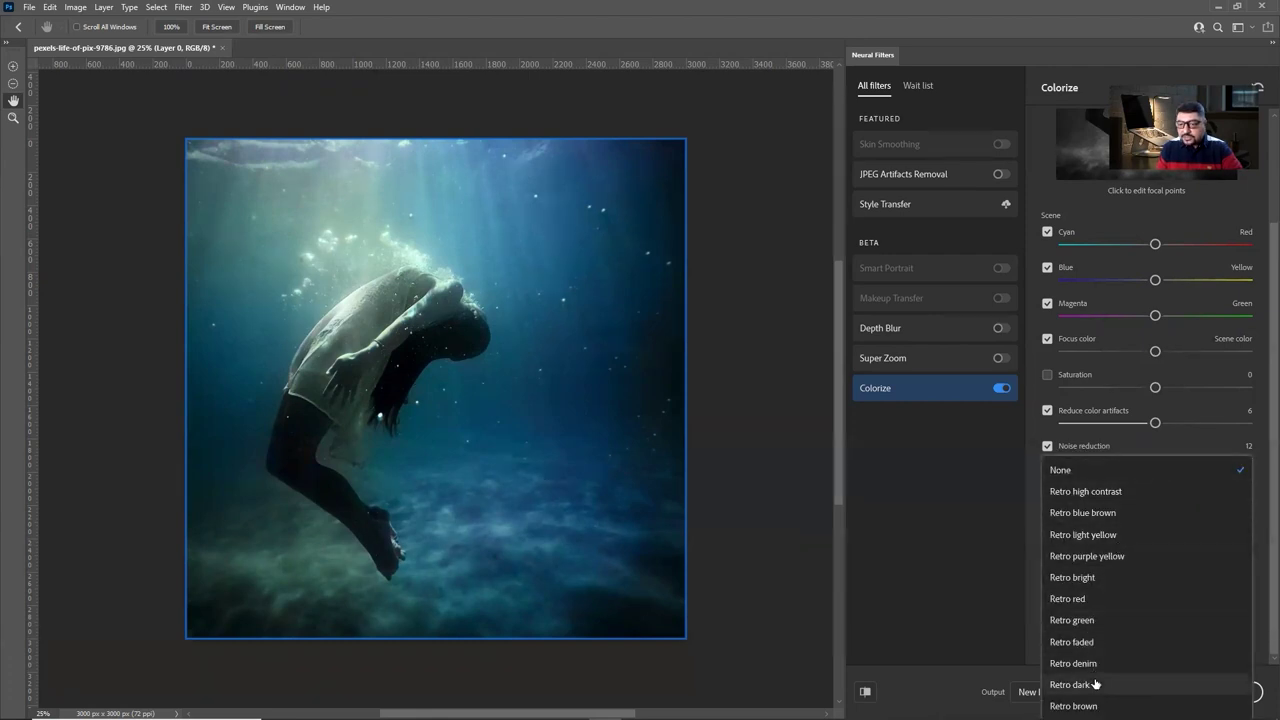
click(1081, 599)
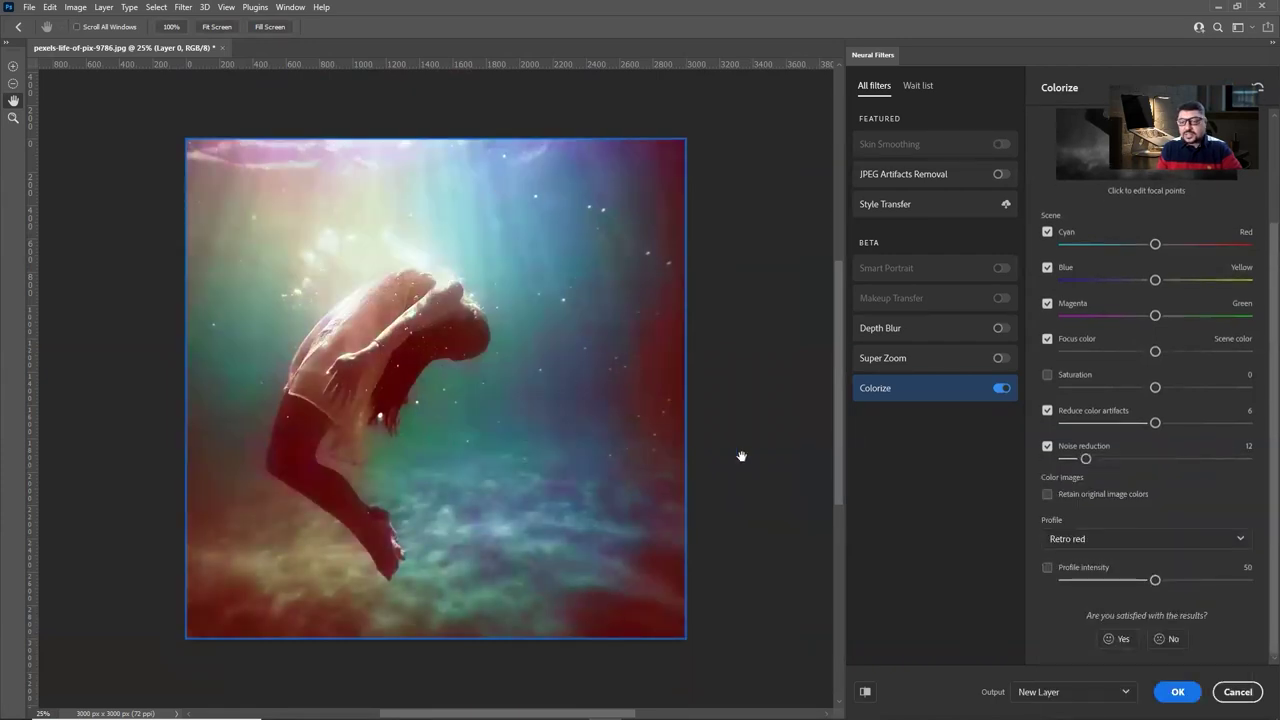
click(1139, 539)
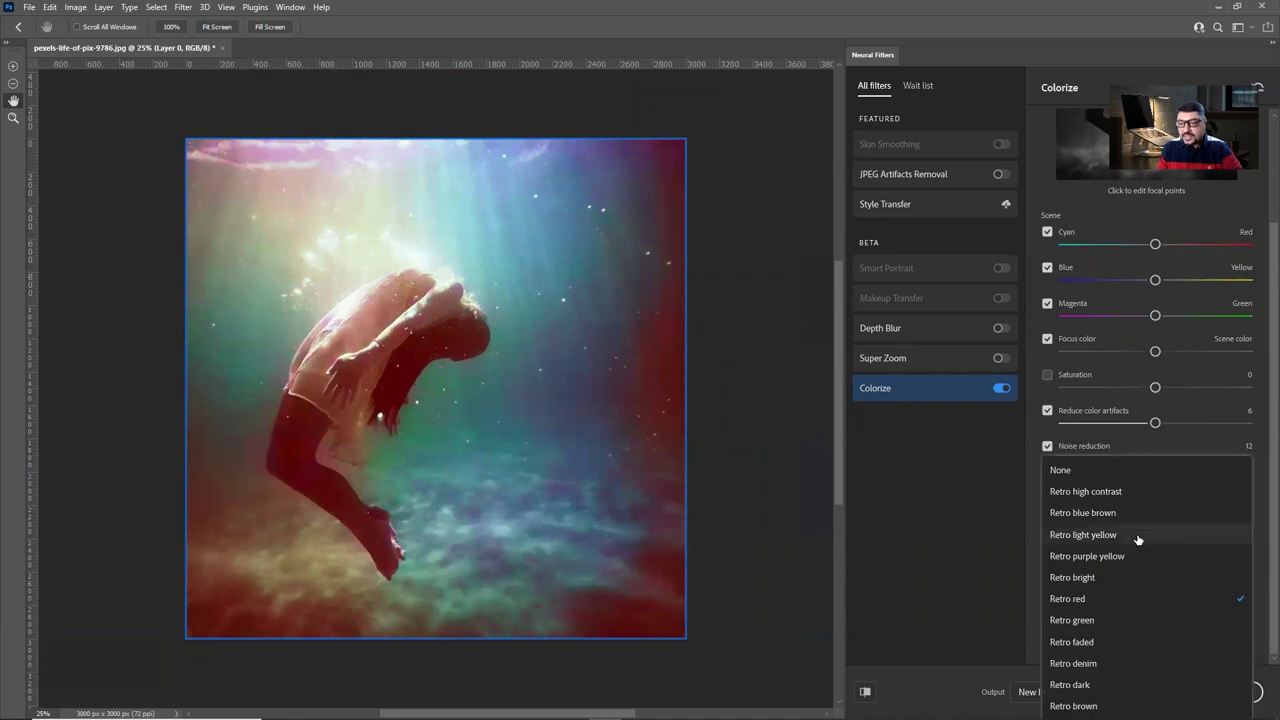
click(1082, 557)
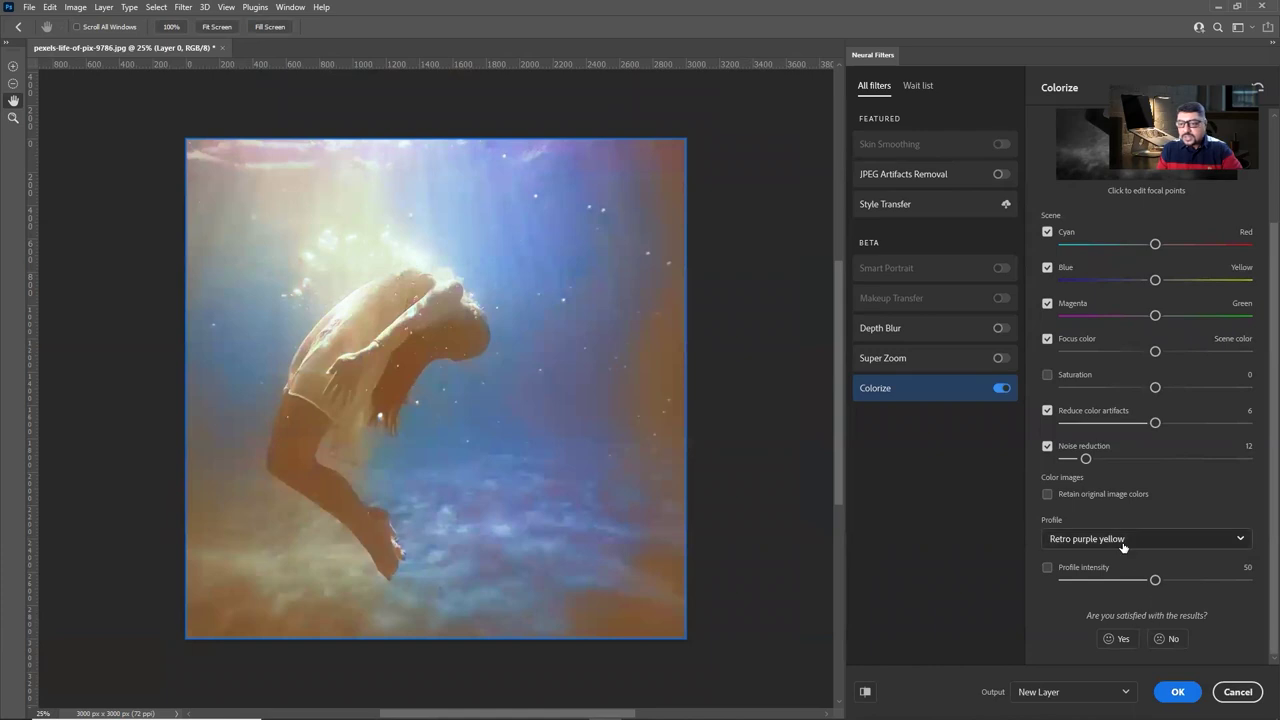
click(1122, 544)
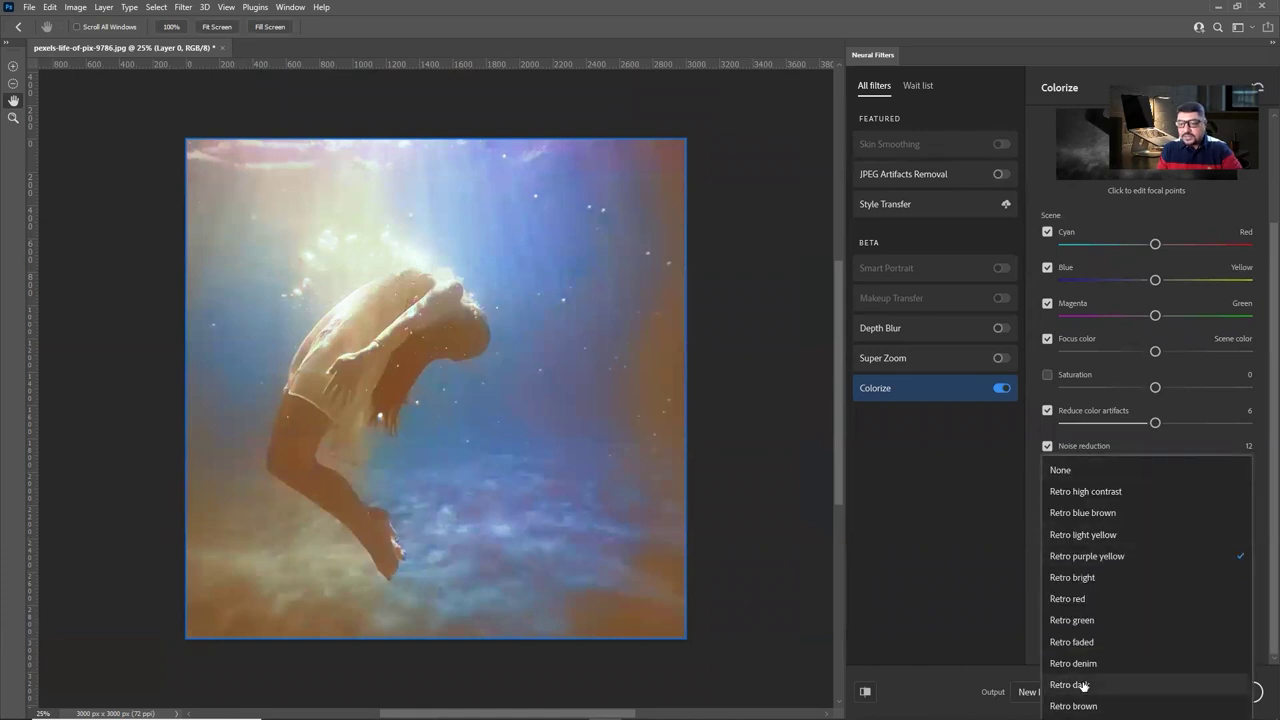
click(1075, 663)
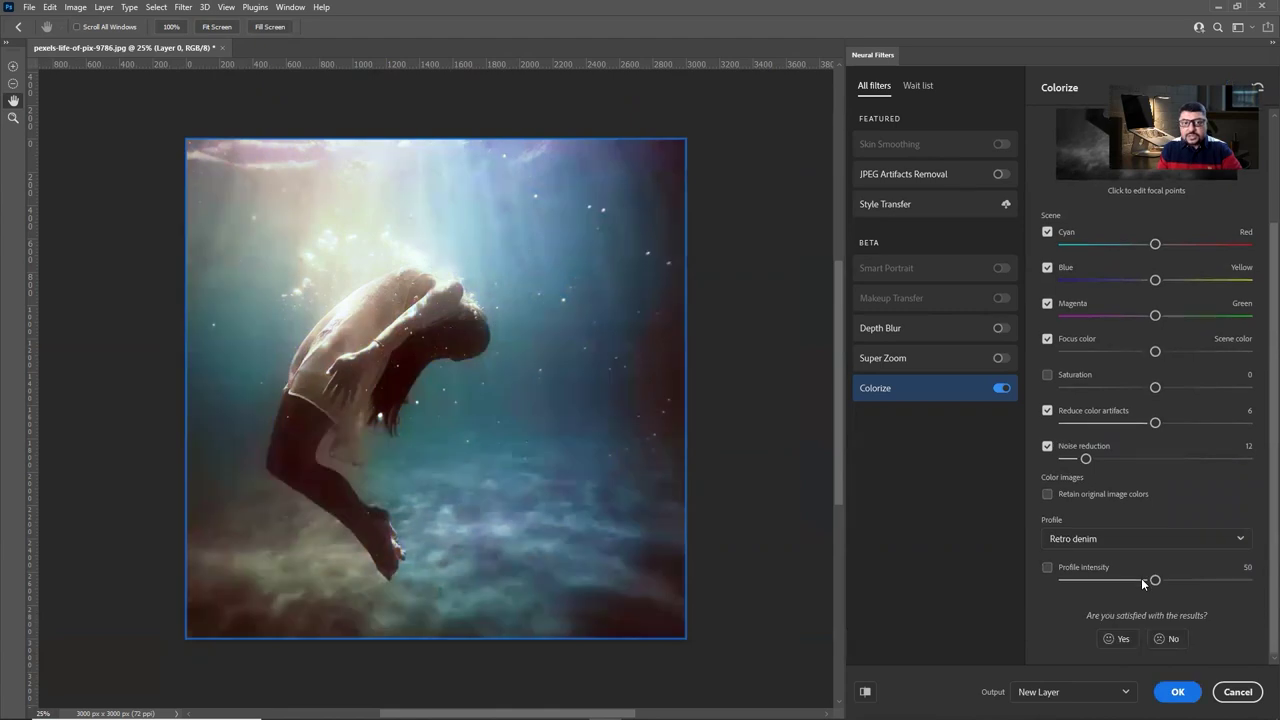
Step: Reset the profile to None and cancel Neural Filters without applying
click(1066, 539)
click(1070, 470)
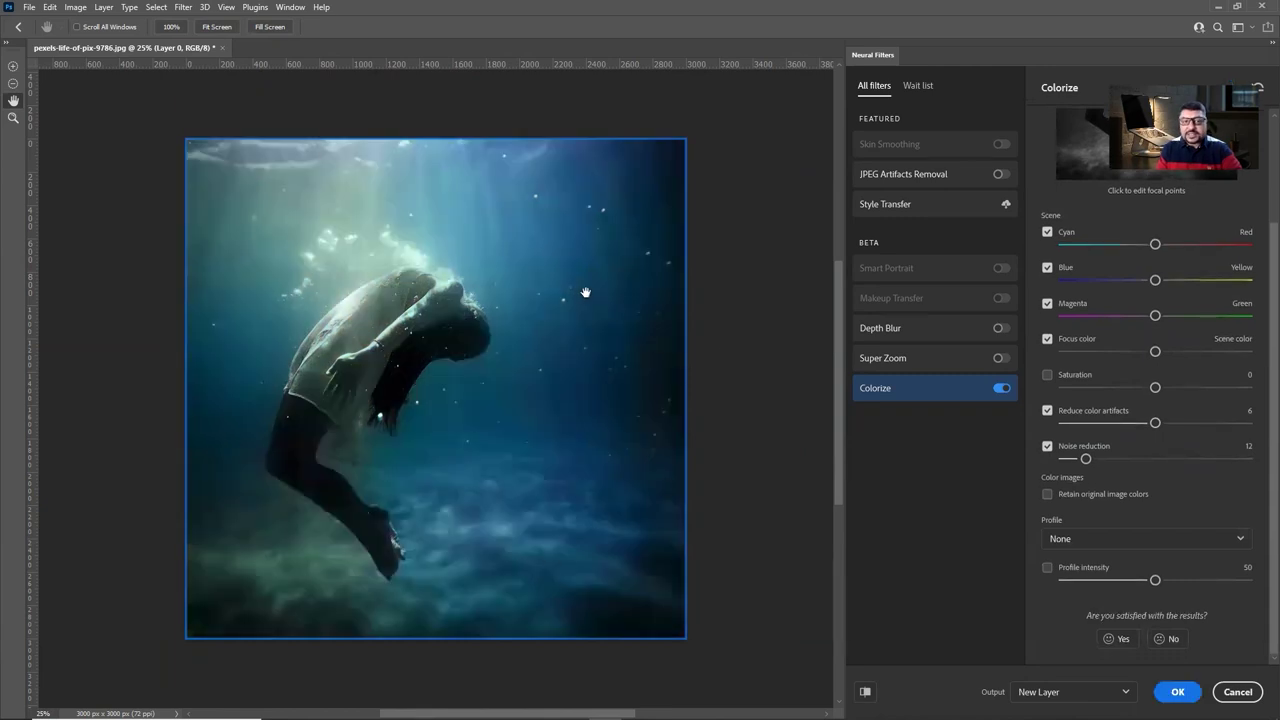
click(1237, 691)
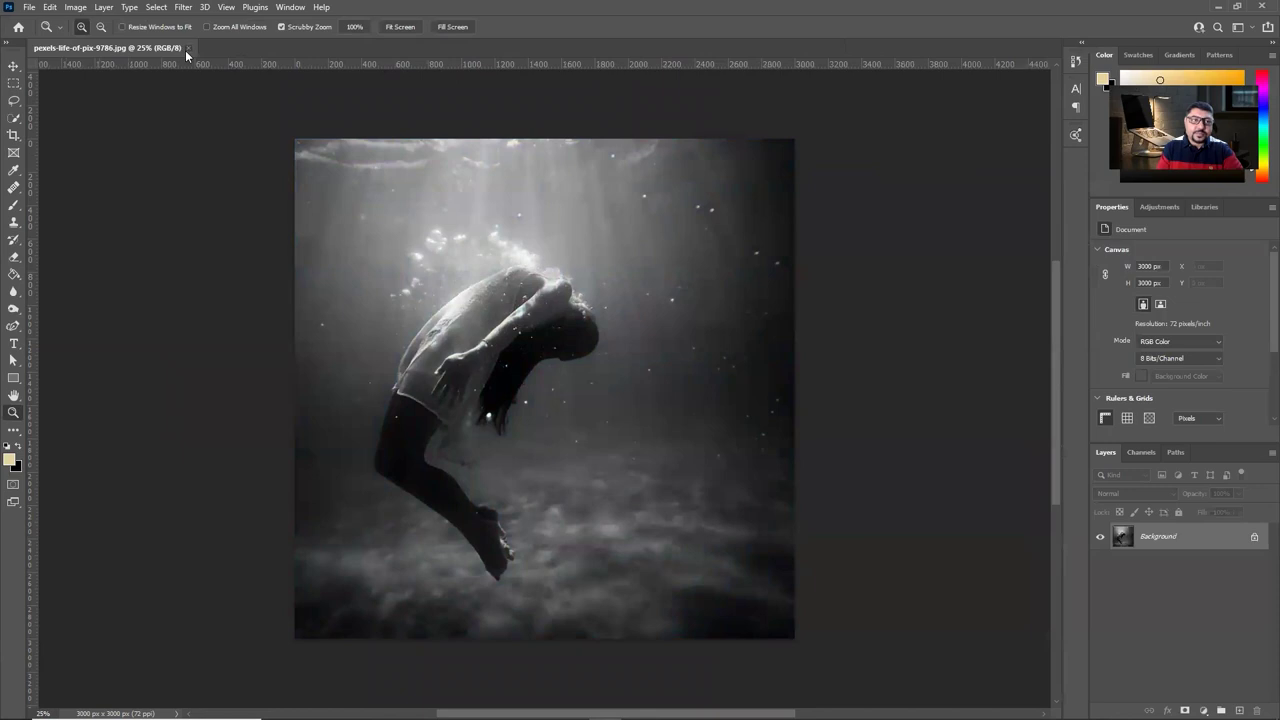
Step: Close the underwater photo and drag pexels-olga-lioncat-7291219.jpg from File Explorer into Photoshop
click(187, 49)
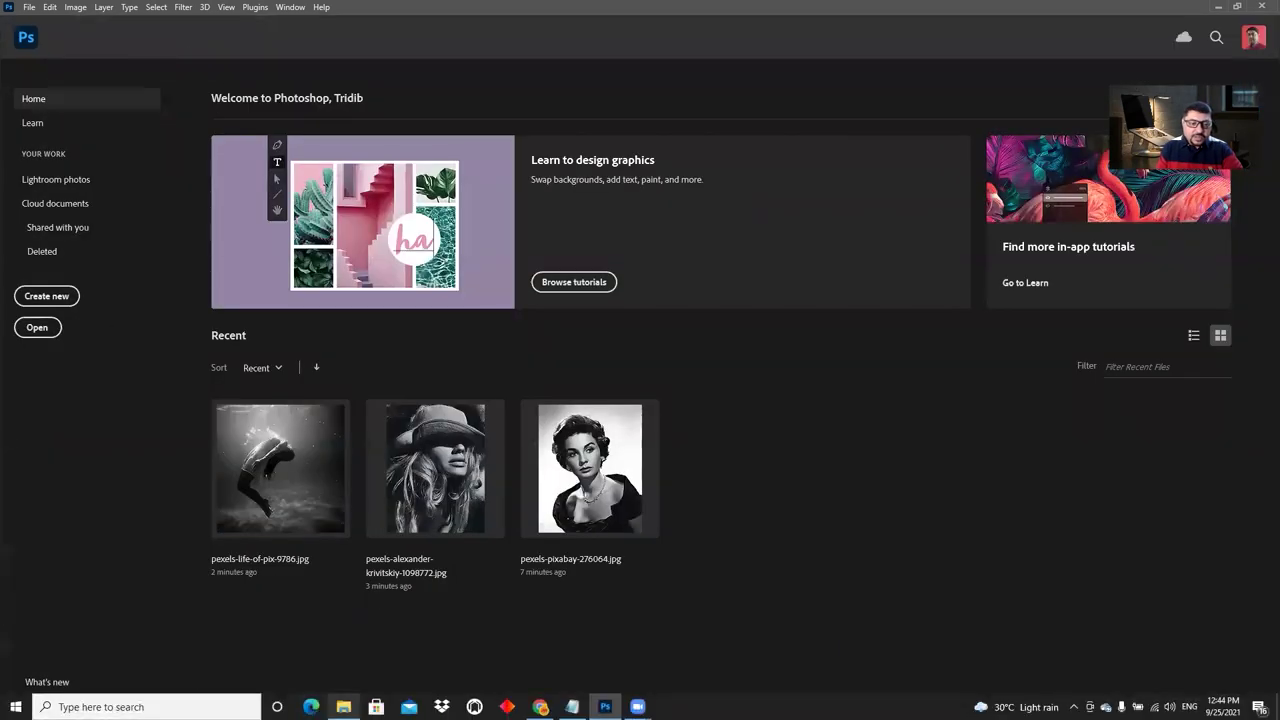
click(343, 707)
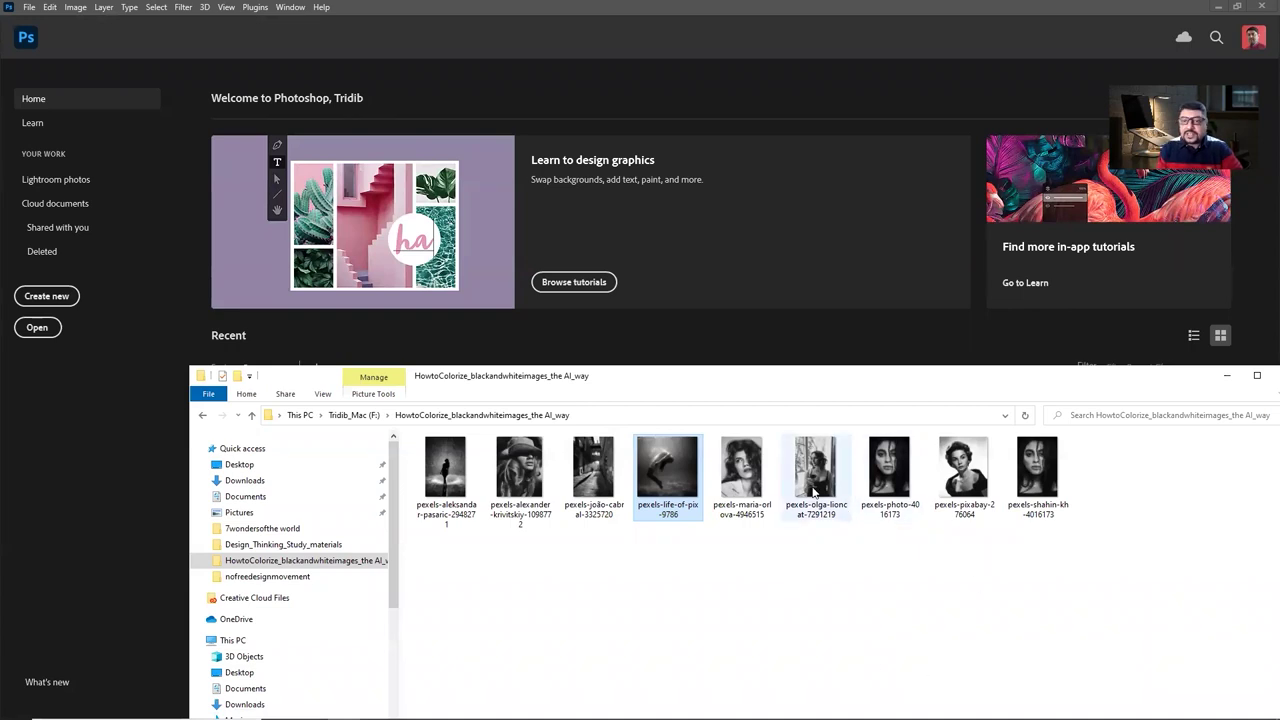
drag(814, 488, 762, 320)
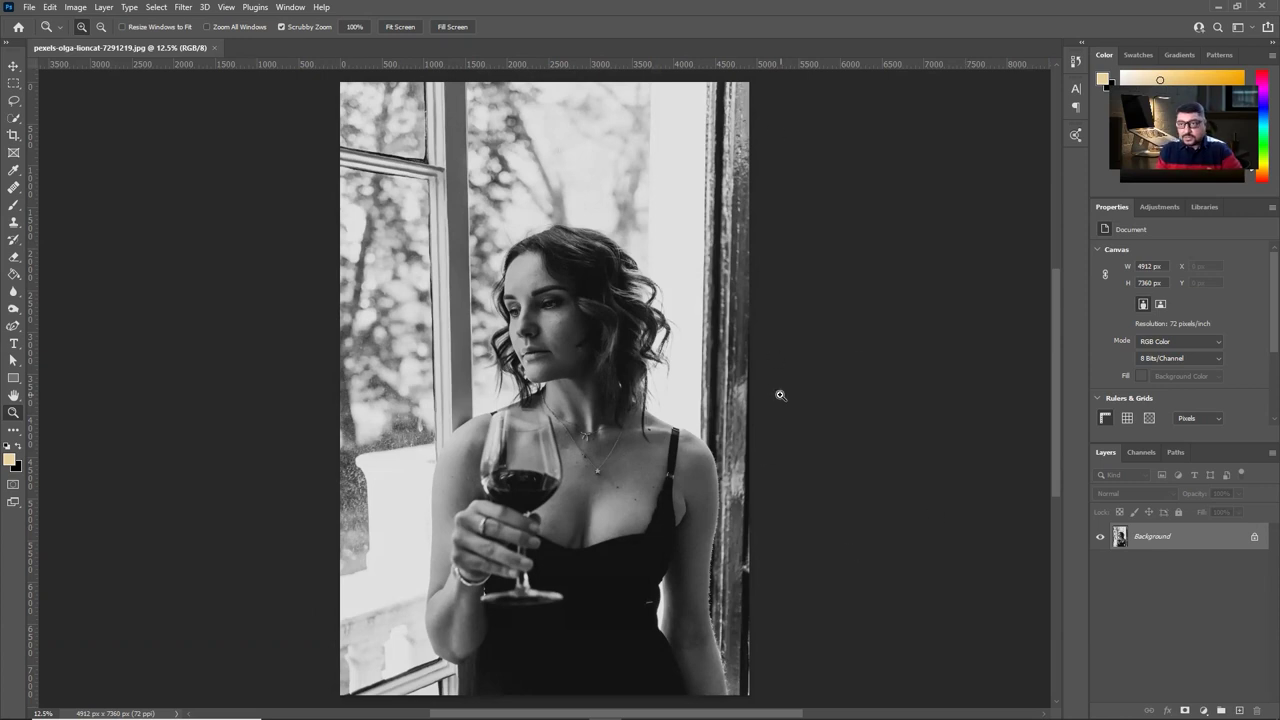
Step: Turn on Neural Filters Colorize for the wine-glass portrait and lower Saturation to -16
click(183, 8)
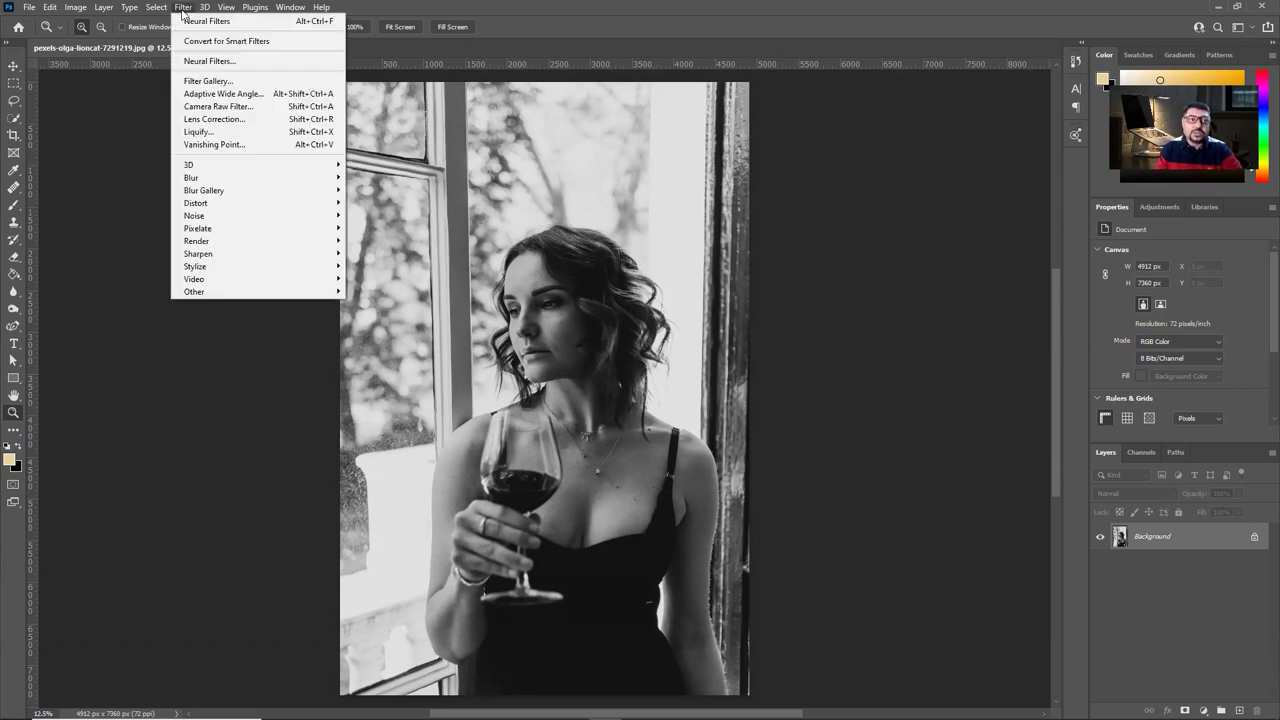
click(210, 62)
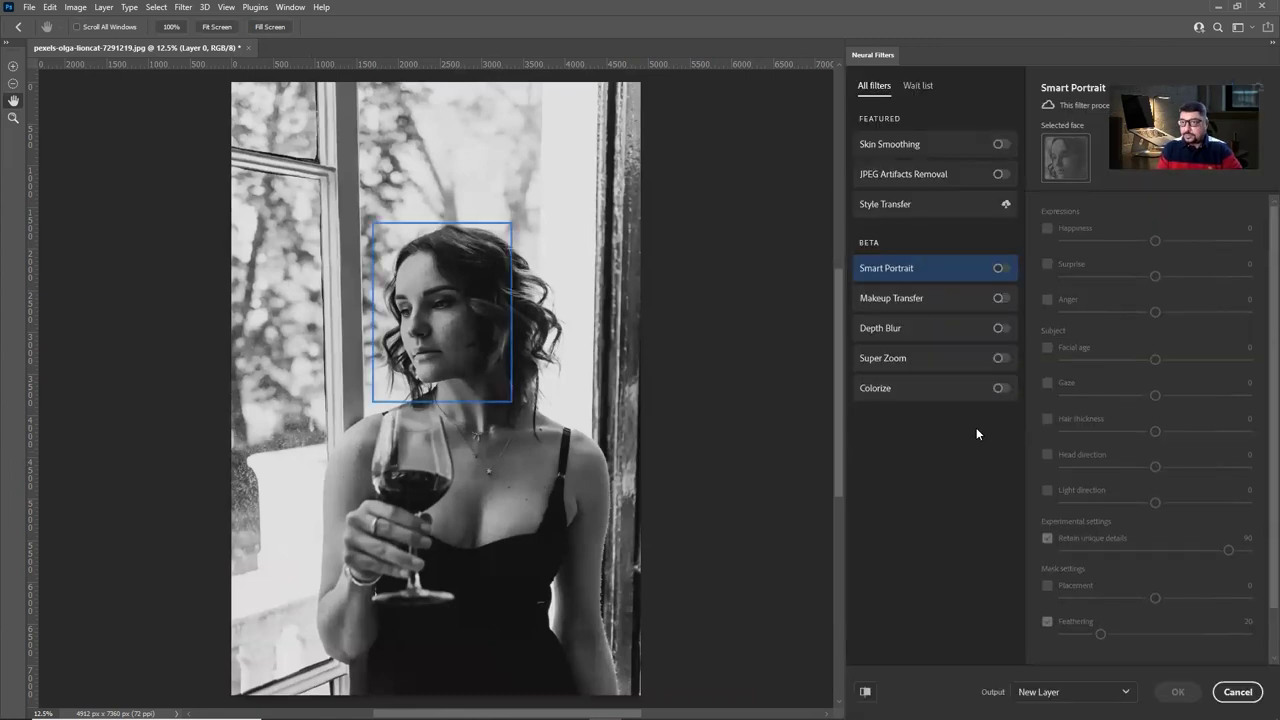
click(1000, 388)
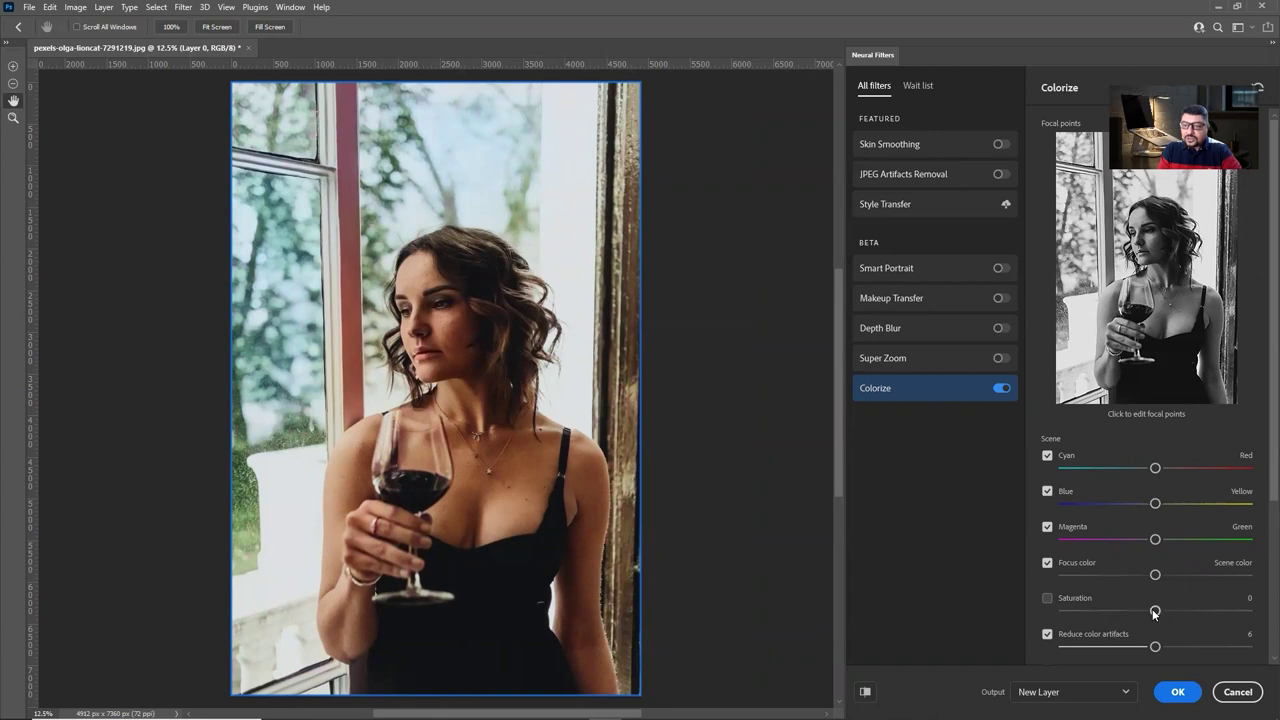
drag(1155, 612, 1126, 616)
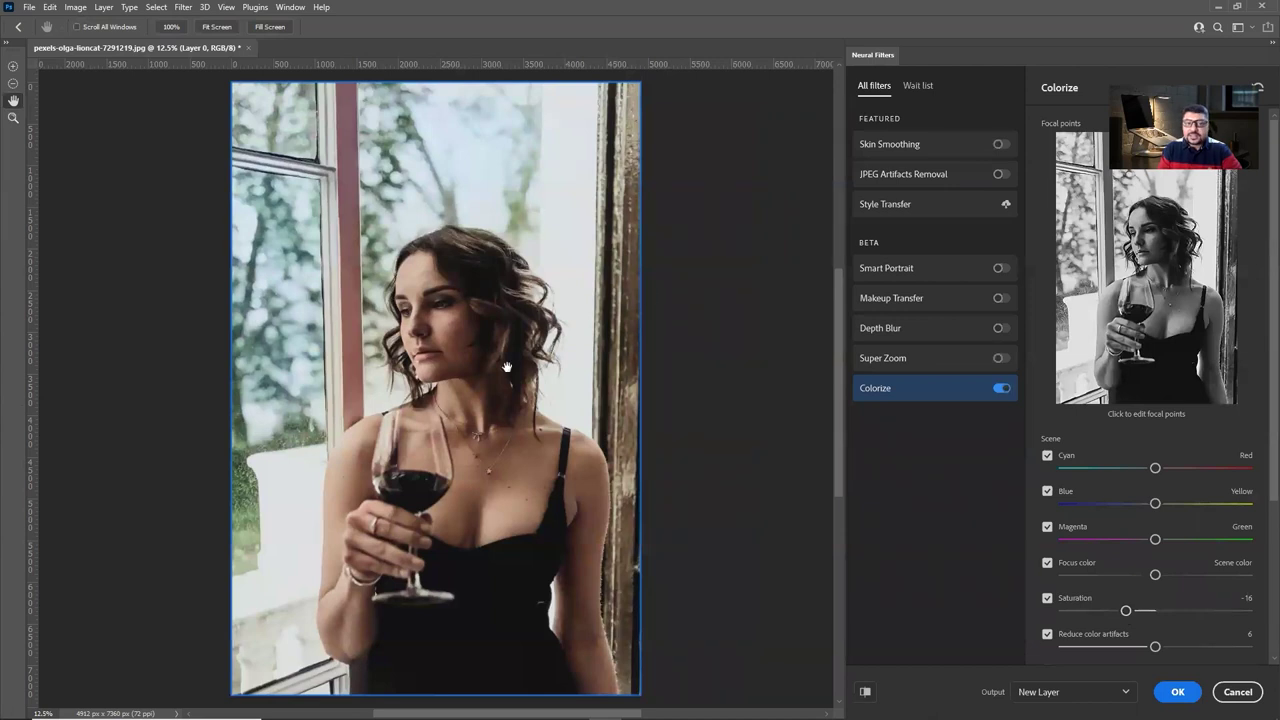
scroll(508, 448, down, 1)
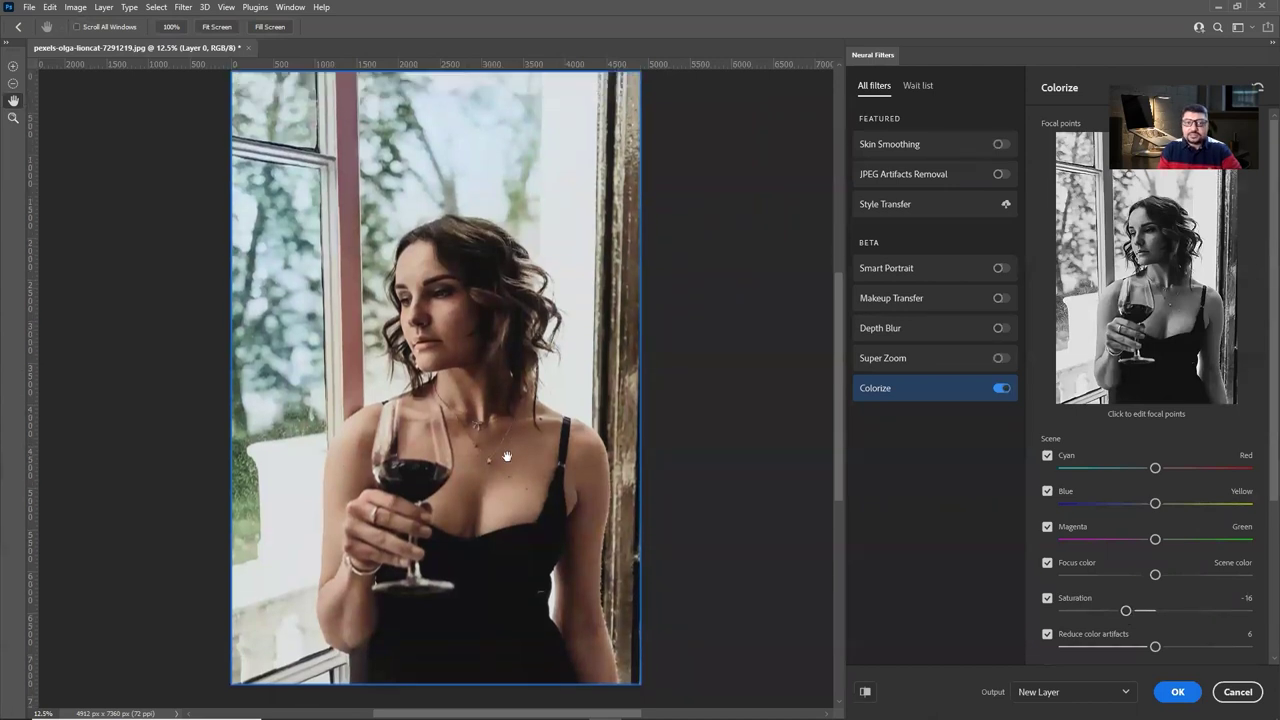
scroll(507, 457, up, 2)
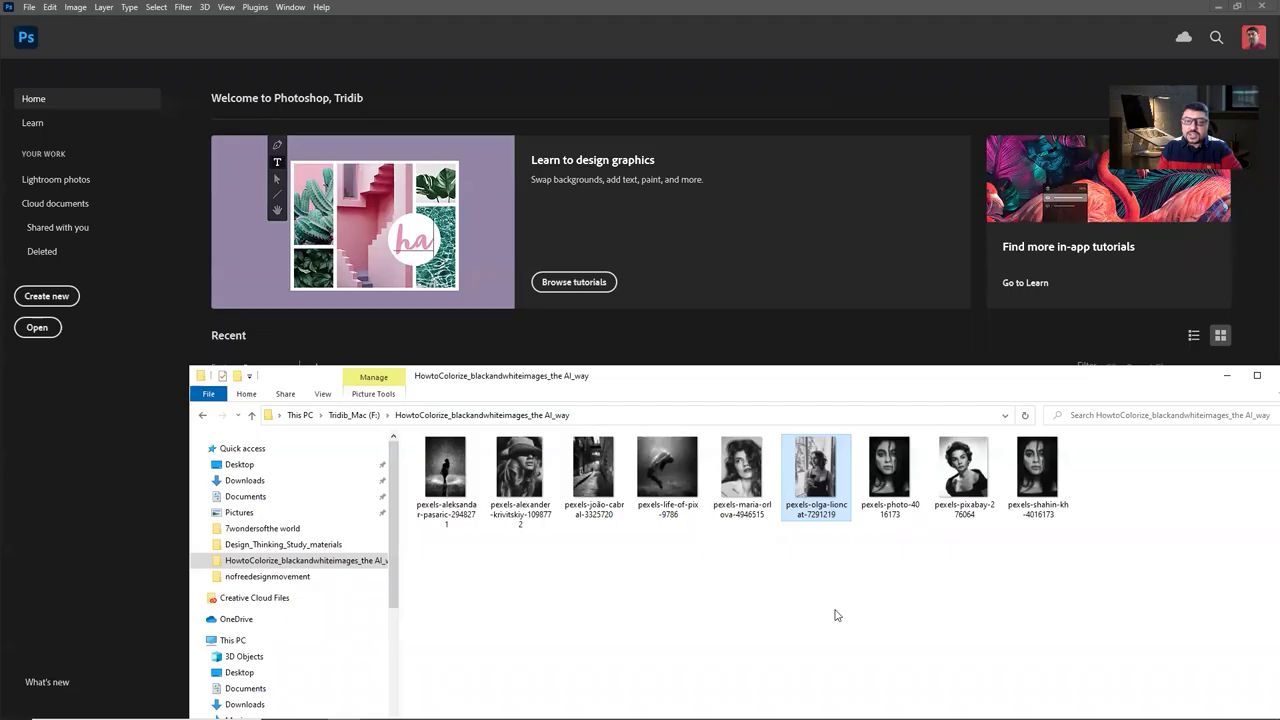
Step: Drag pexels-joão-cabral-3325720.jpg into Photoshop and open Filter > Neural Filters
click(598, 470)
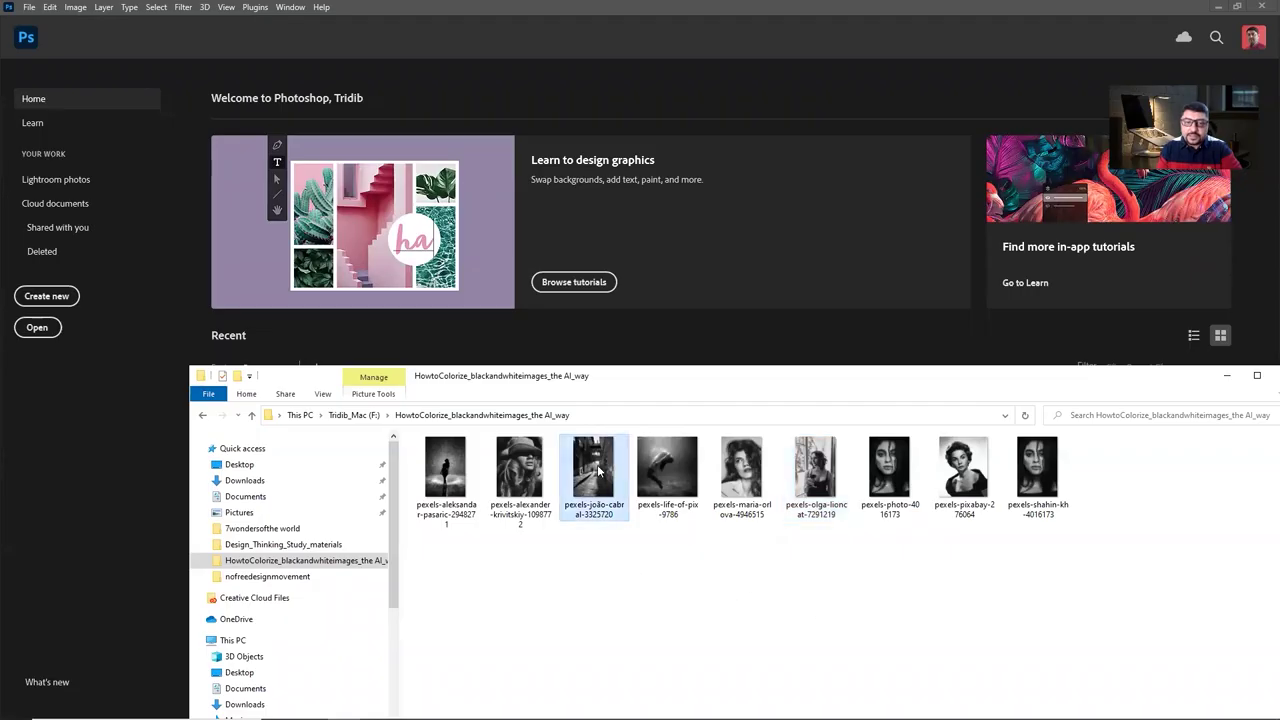
drag(598, 470, 770, 211)
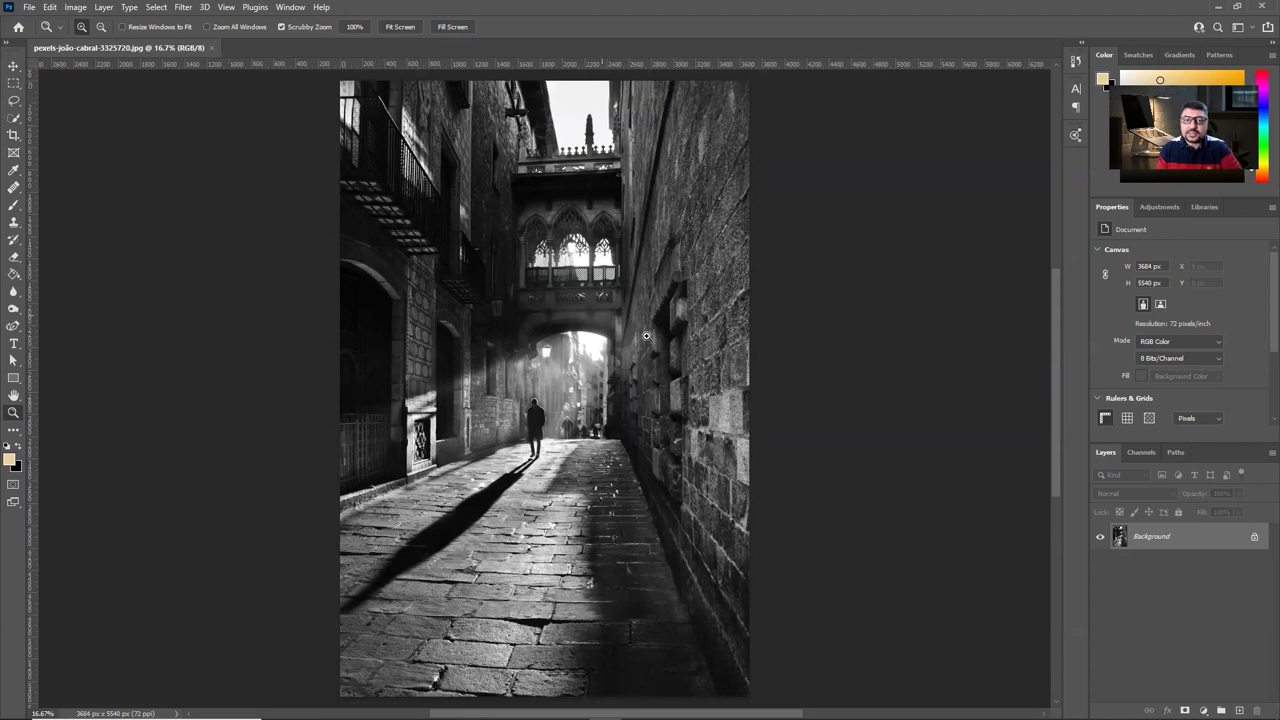
click(184, 9)
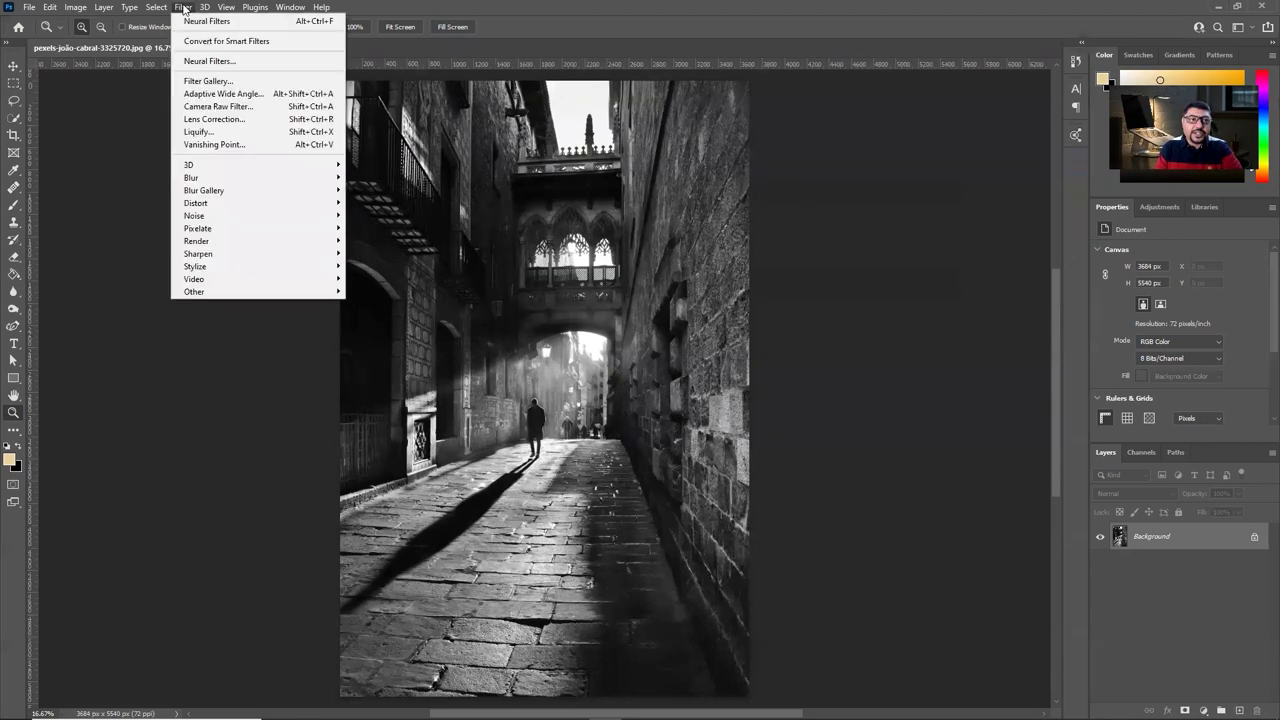
click(196, 63)
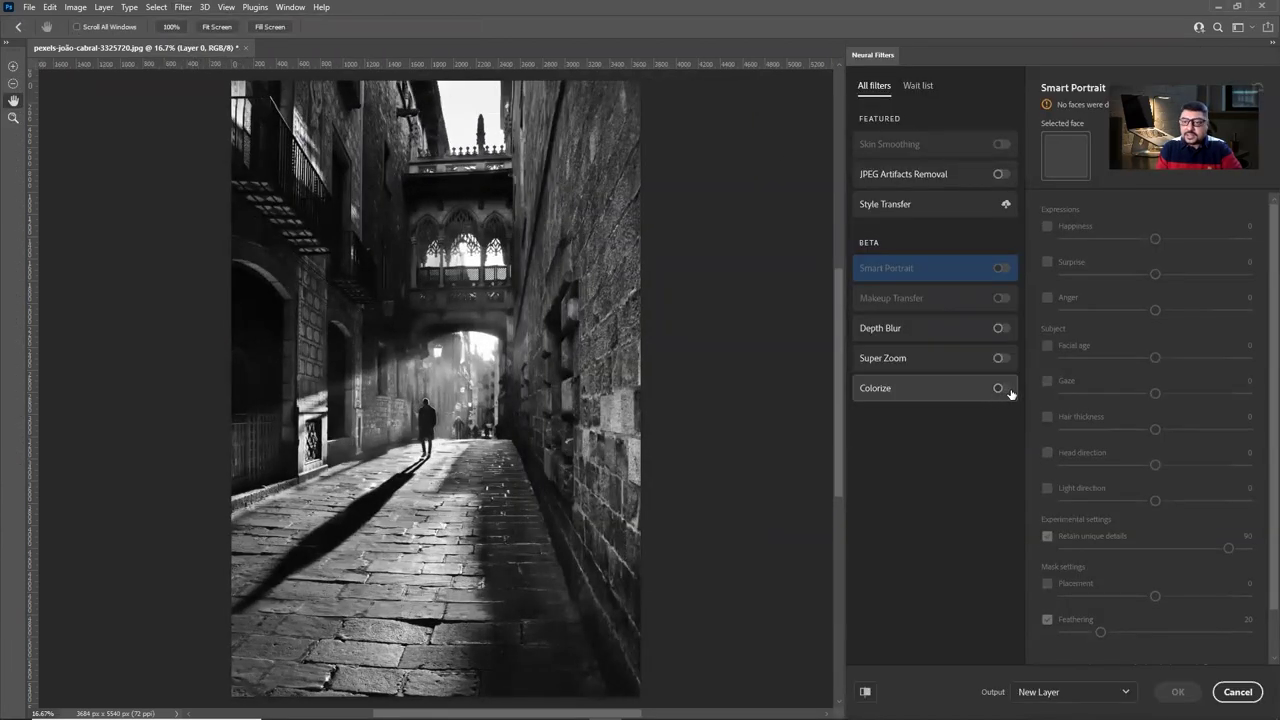
Step: Switch on Colorize for the alley photo and shift the Blue/Yellow balance slightly toward blue
click(1009, 391)
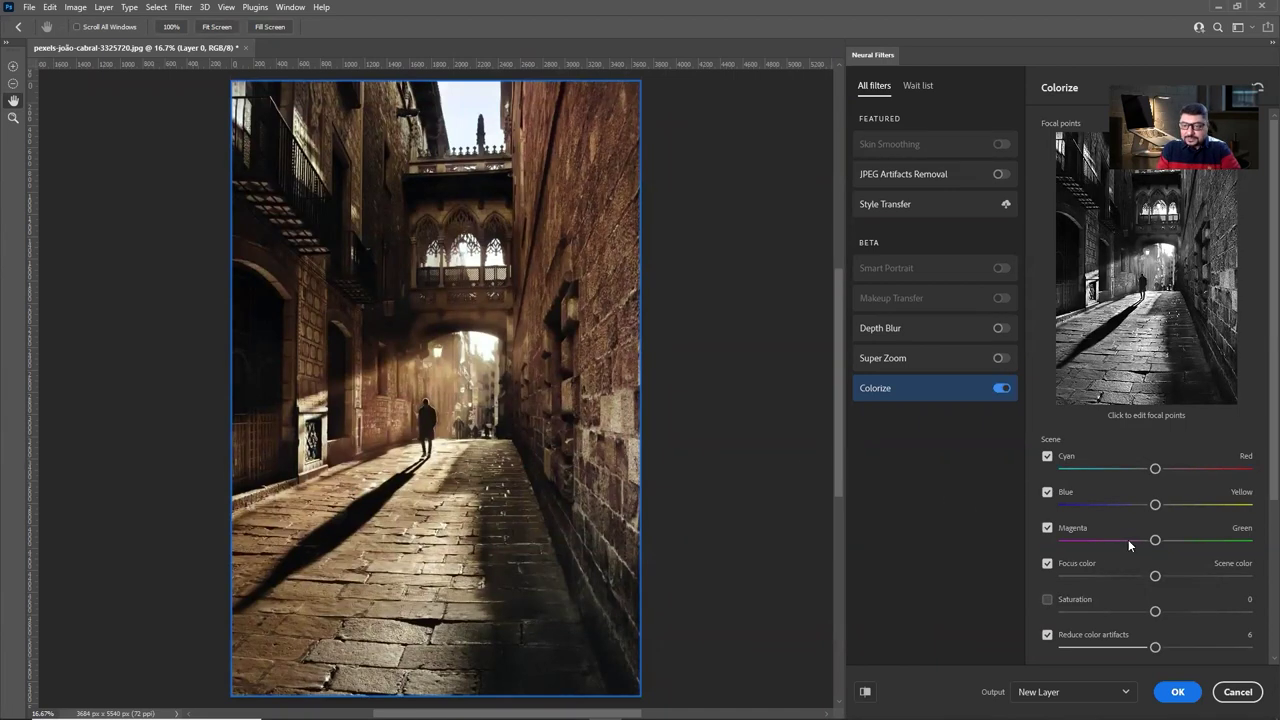
drag(1156, 507, 1174, 512)
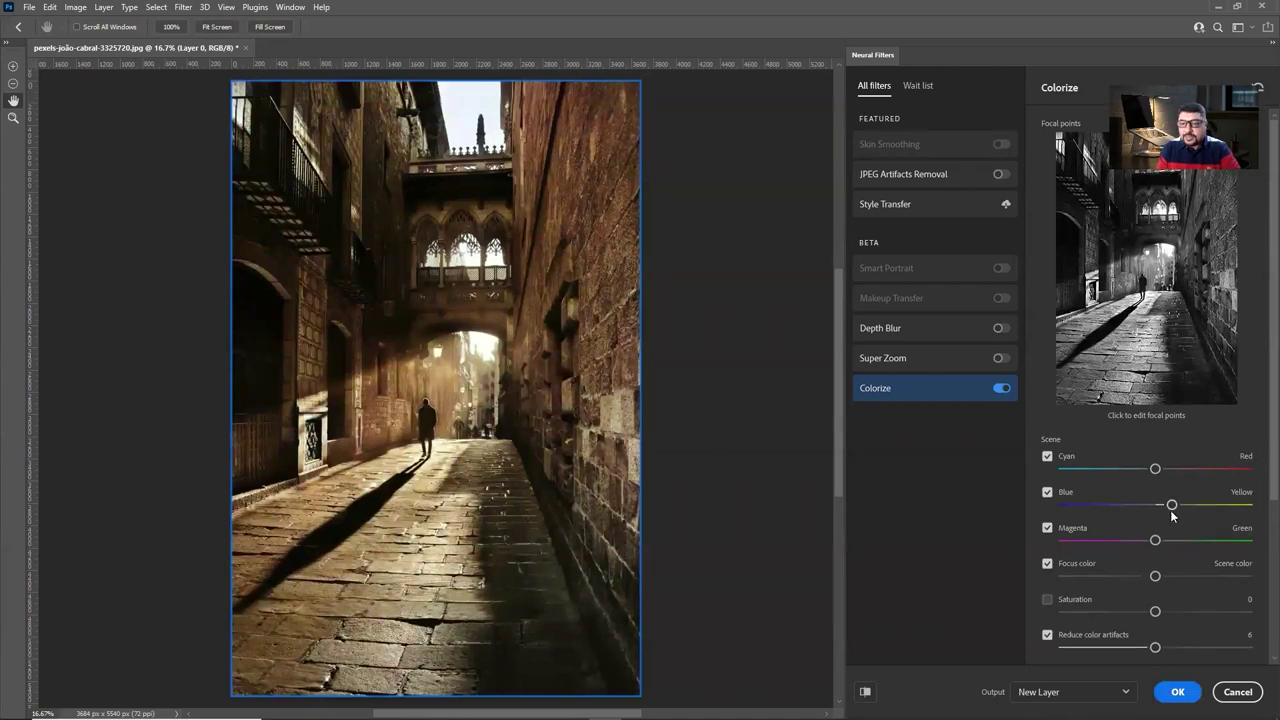
drag(1172, 506, 1126, 511)
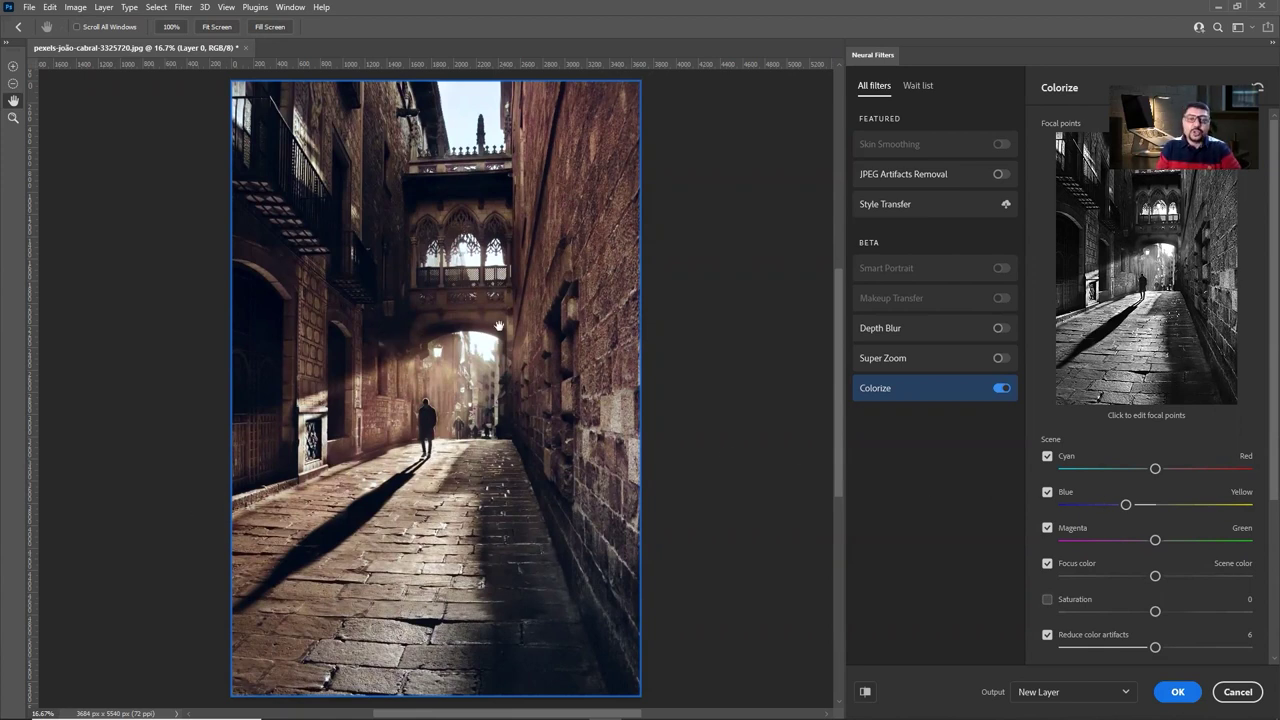
key(Return)
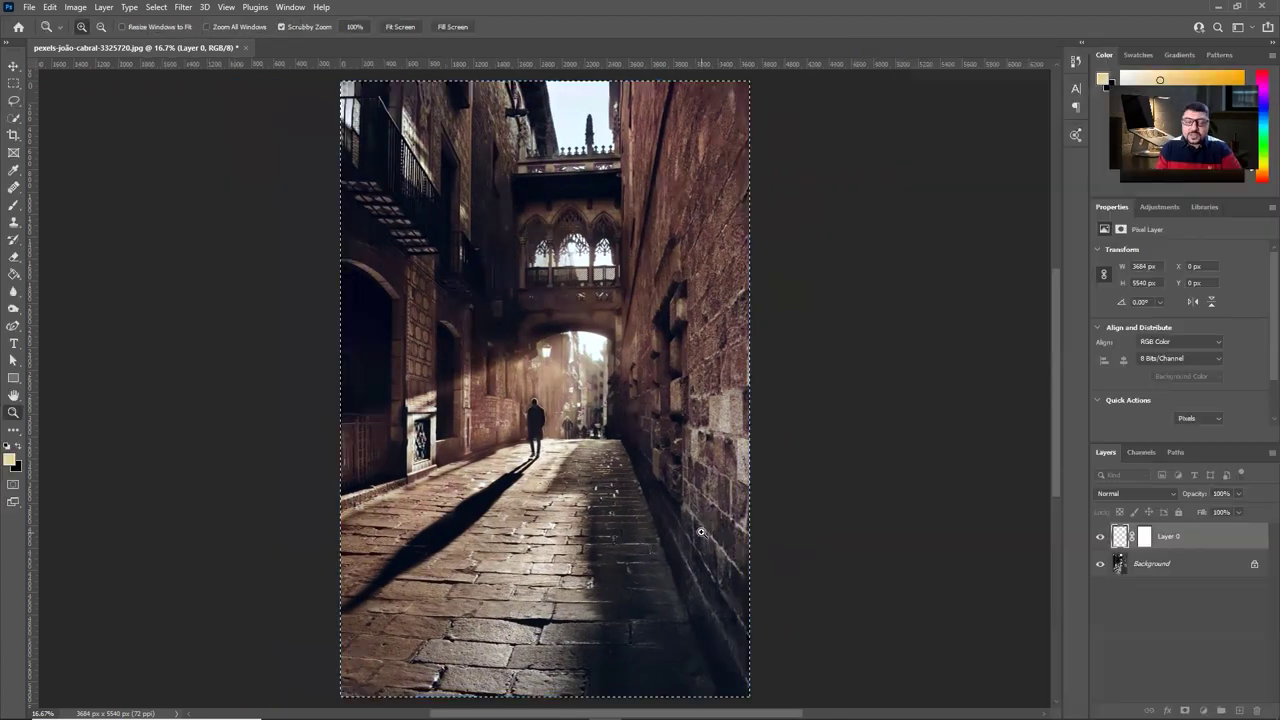